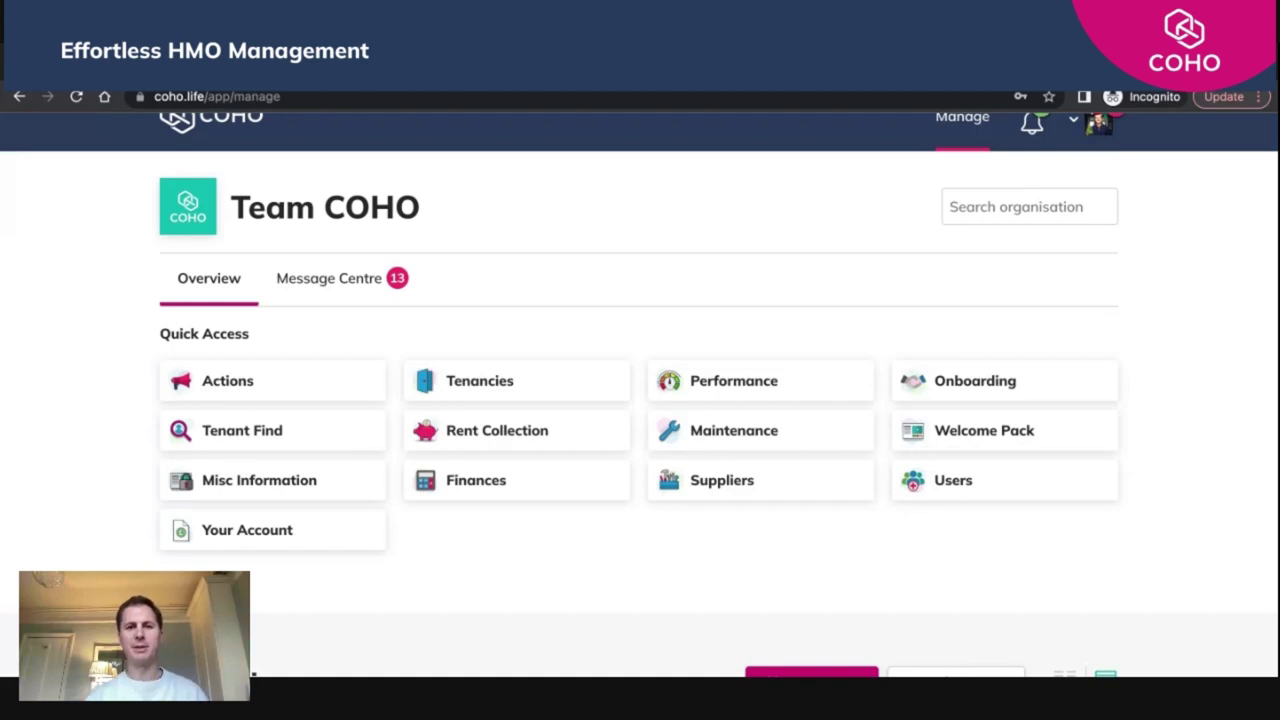
# Scroll the Manage overview down to the Finances charts and Financial Items card
pyautogui.scroll(-5, 517, 483)
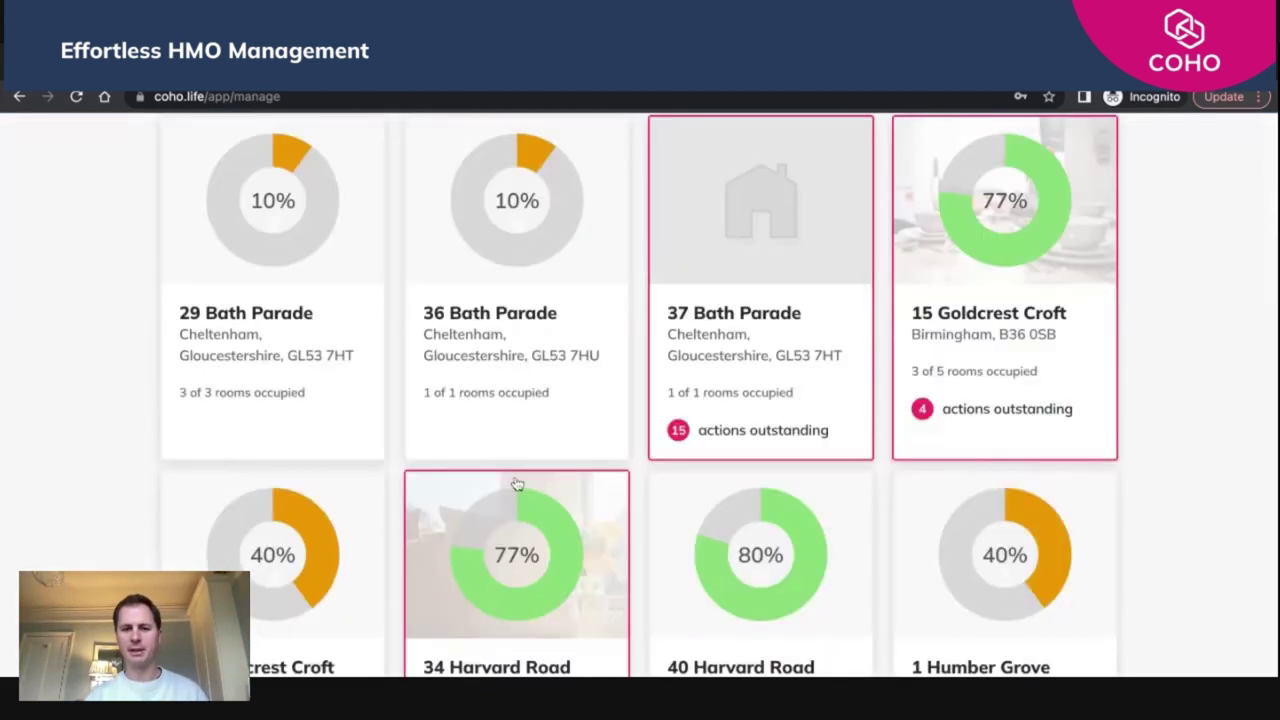
pyautogui.scroll(-15, 517, 483)
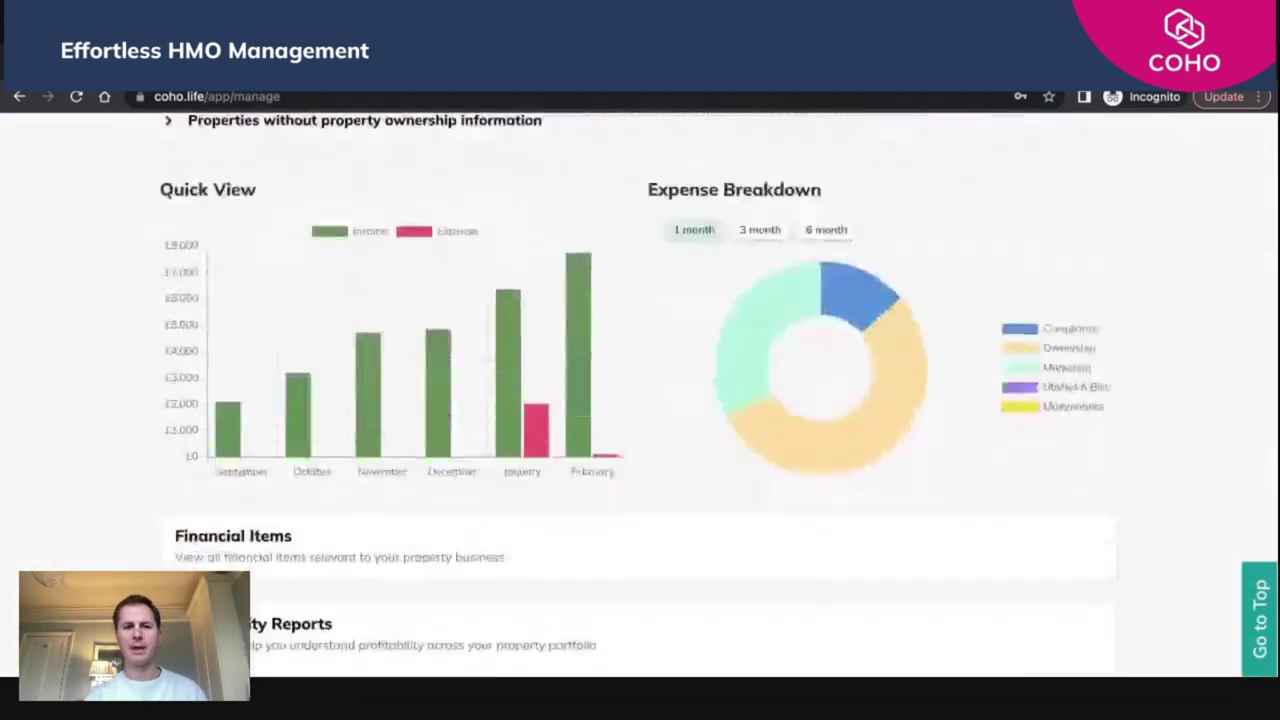
pyautogui.scroll(-5, 558, 362)
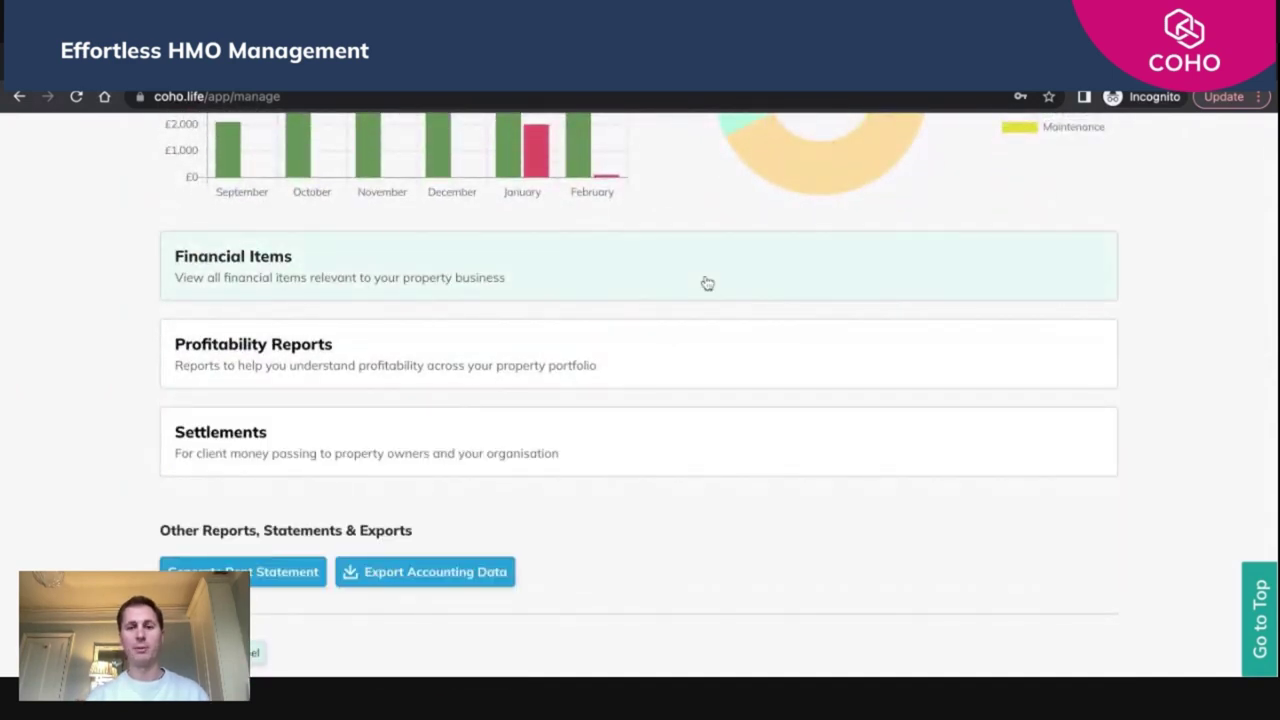
pyautogui.click(760, 280)
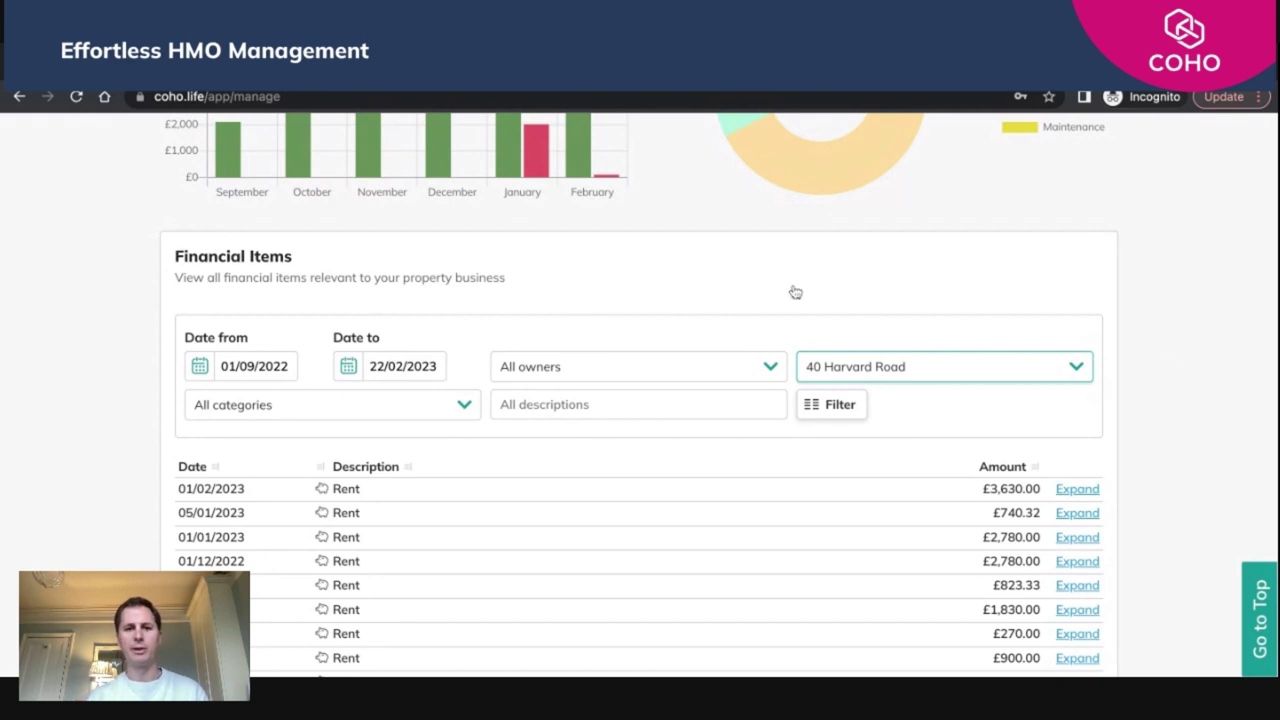
pyautogui.scroll(-1, 795, 292)
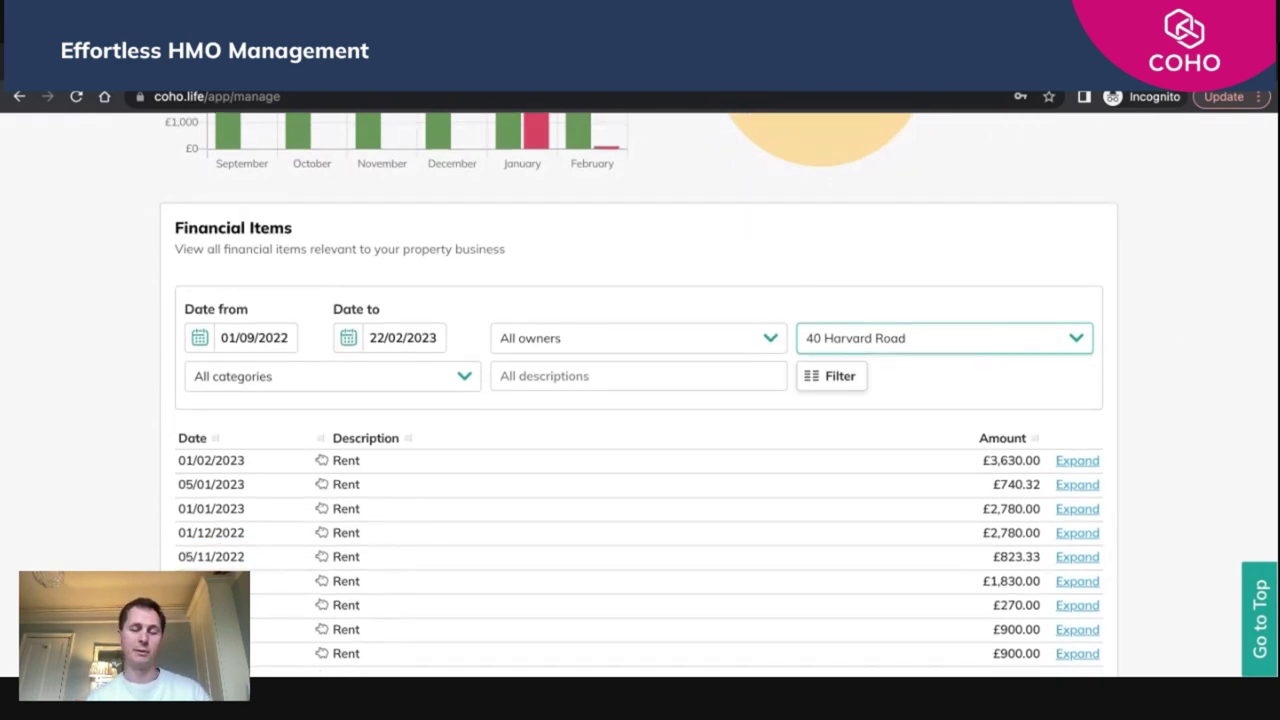
# Filter the financial items to start from 01/01/2023 instead of 01/09/2022
pyautogui.click(203, 338)
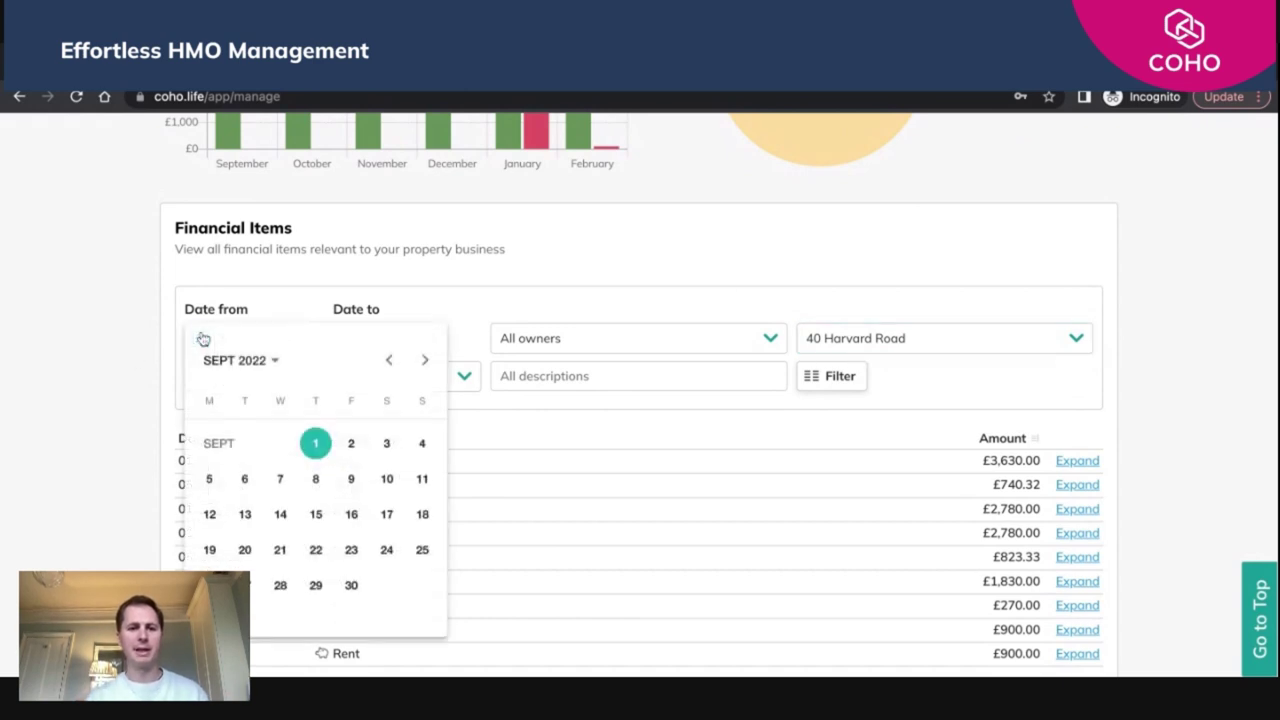
pyautogui.click(425, 364)
pyautogui.click(425, 362)
pyautogui.click(425, 362)
pyautogui.click(425, 362)
pyautogui.click(425, 362)
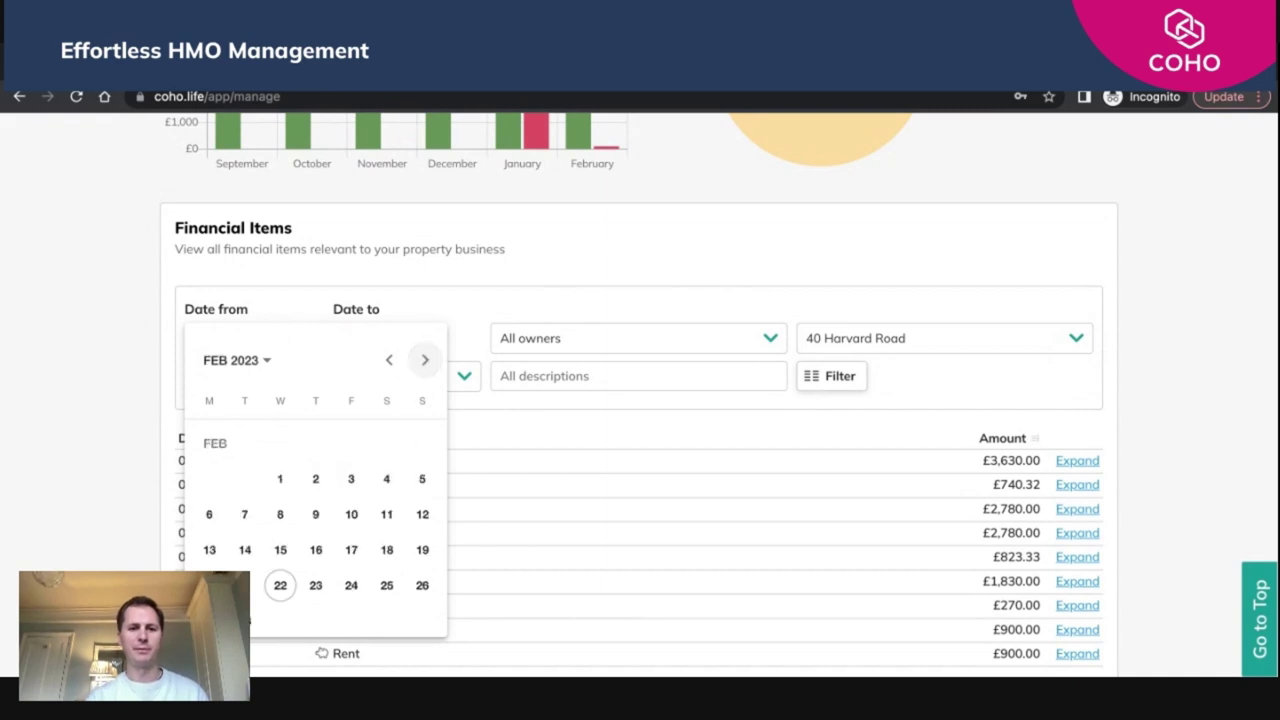
pyautogui.click(389, 360)
pyautogui.click(422, 443)
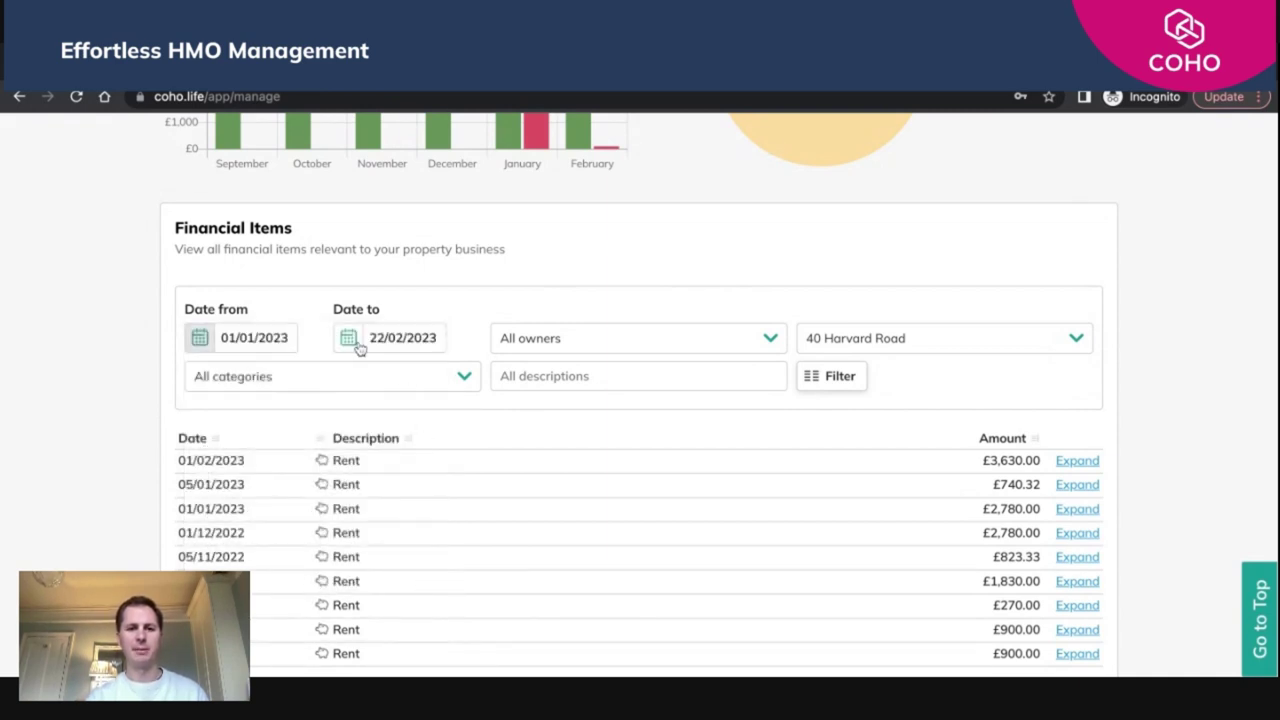
pyautogui.click(830, 378)
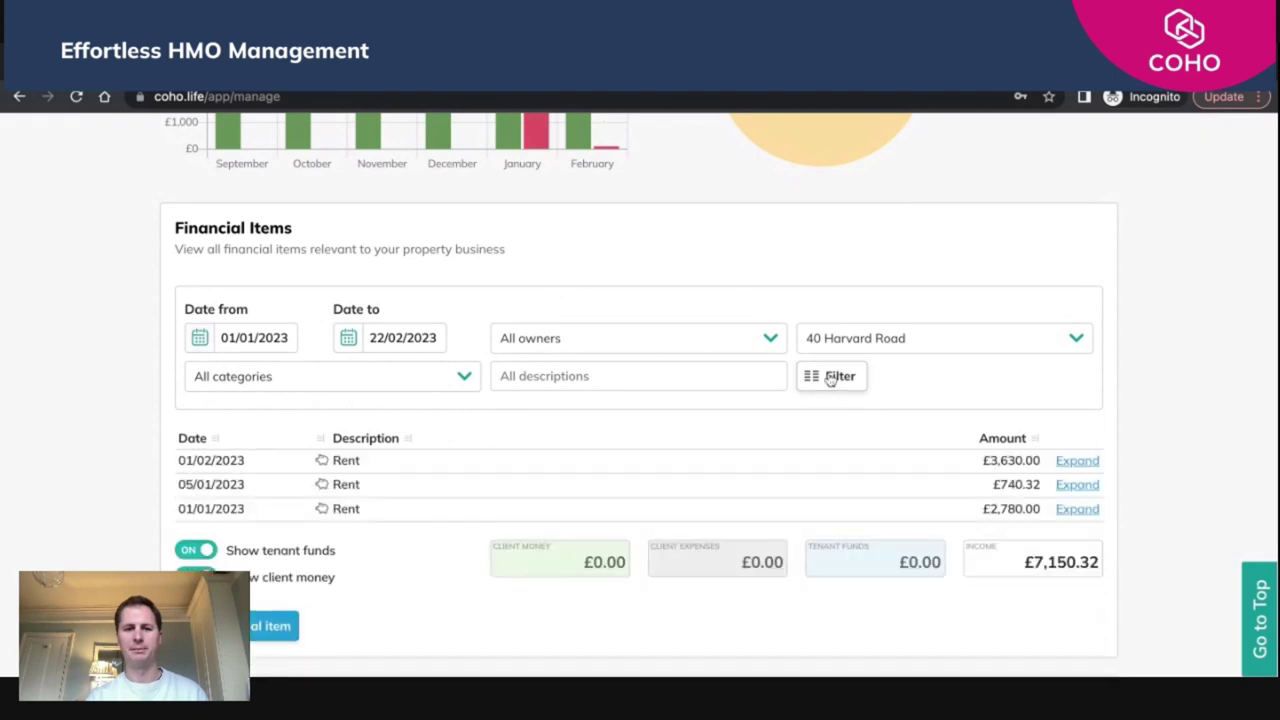
pyautogui.scroll(-1, 829, 380)
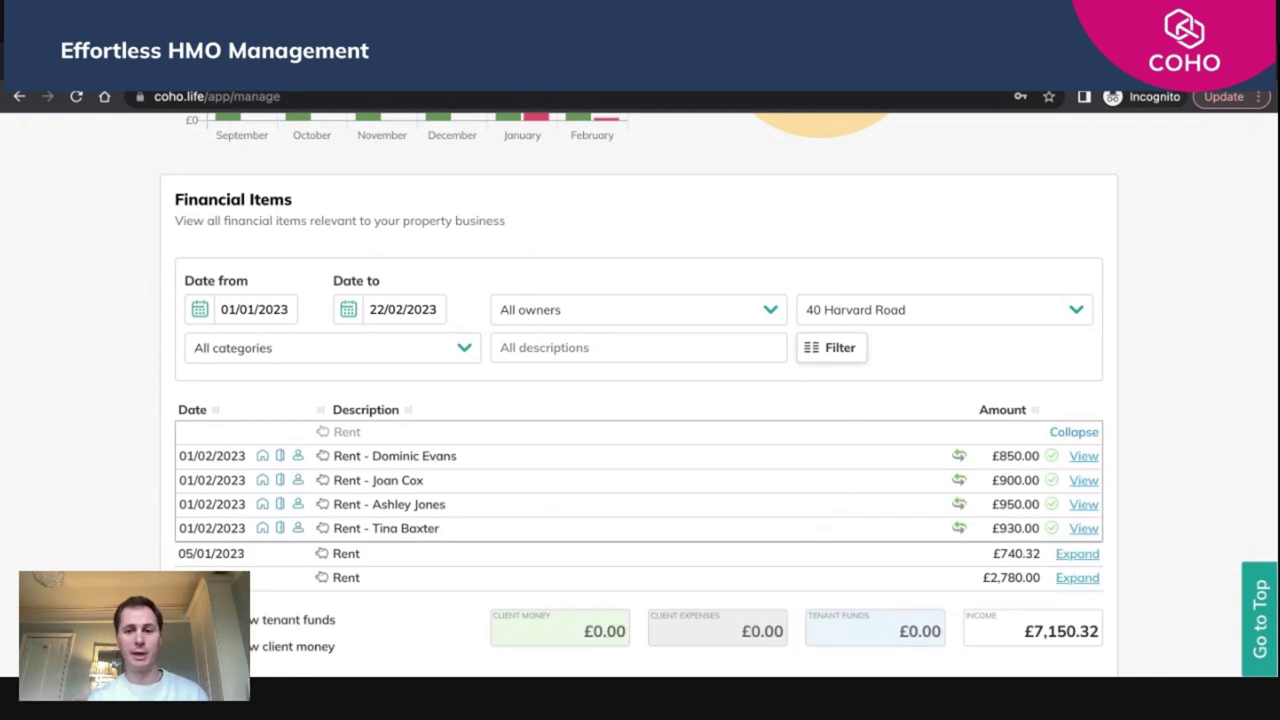
# Collapse the expanded February rent group back into one £3,630.00 row
pyautogui.click(1078, 433)
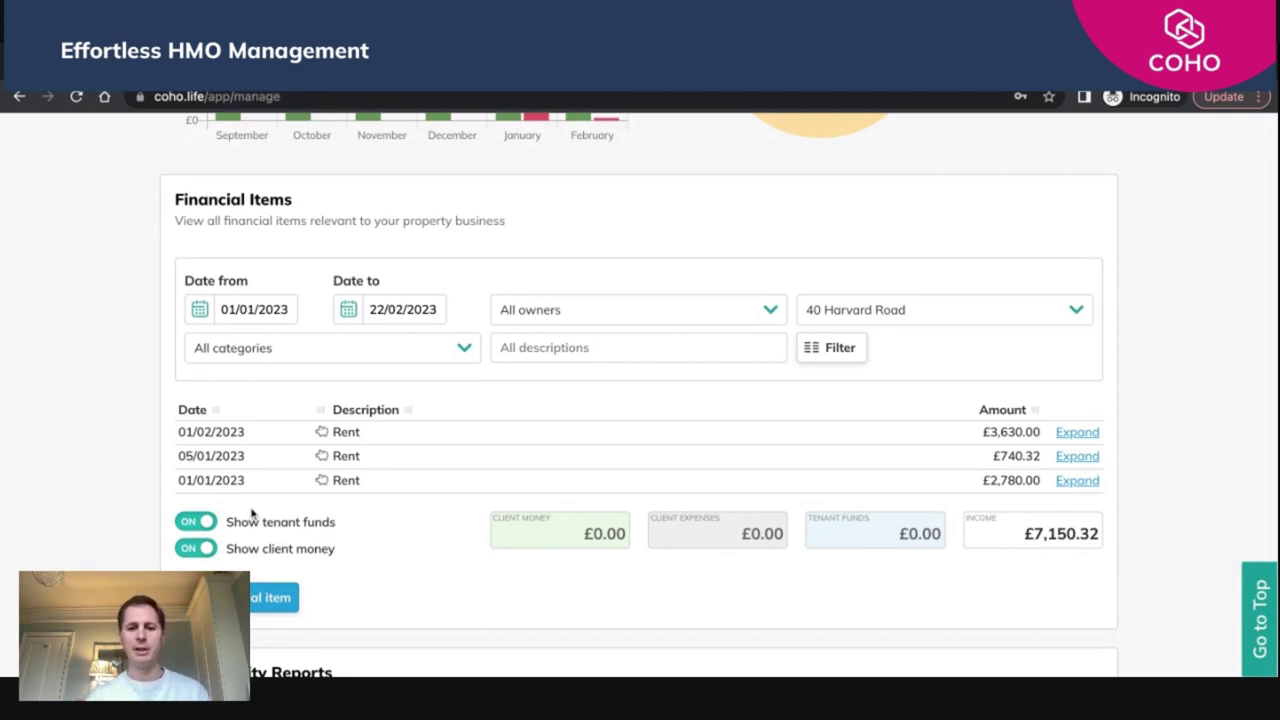
pyautogui.scroll(-1, 363, 508)
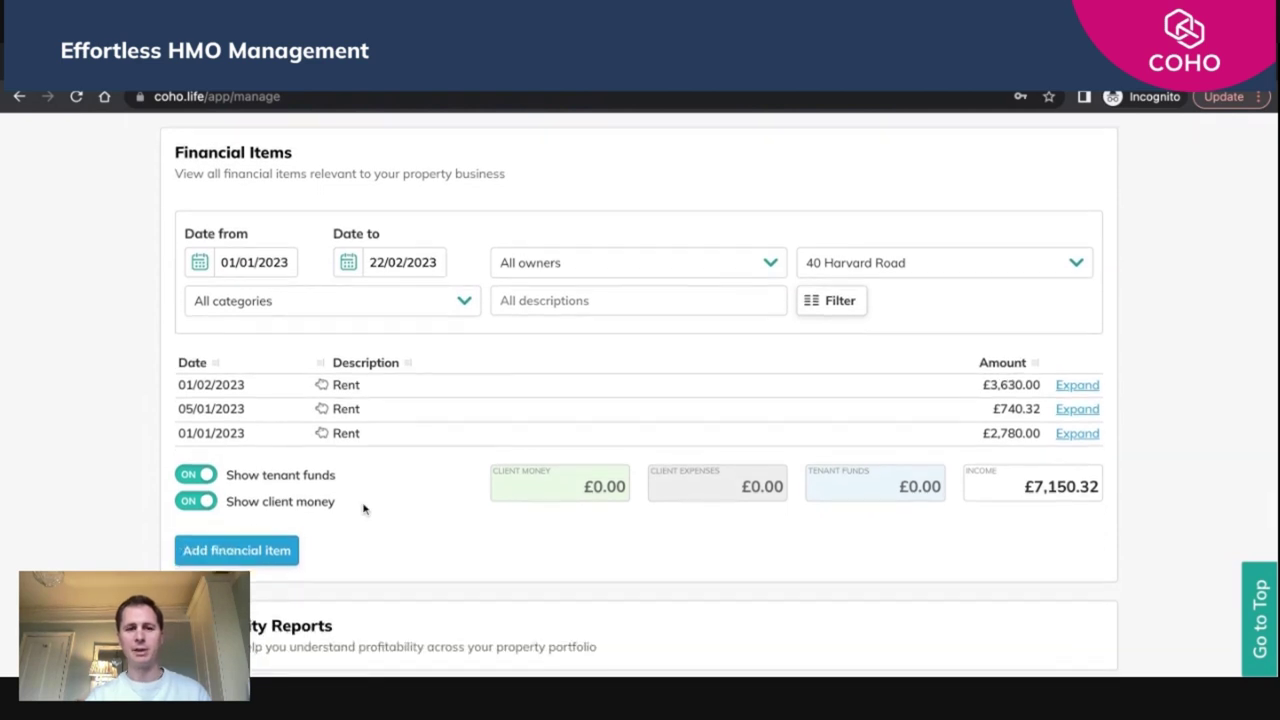
pyautogui.click(253, 553)
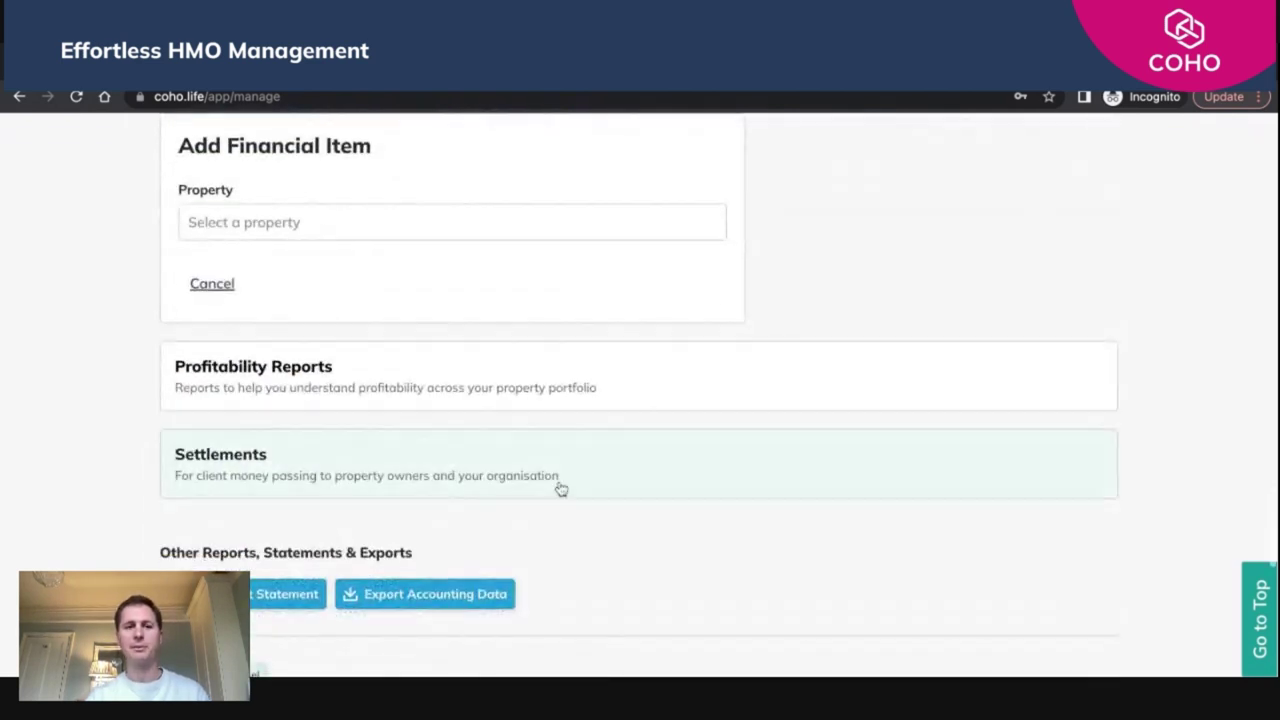
pyautogui.click(628, 260)
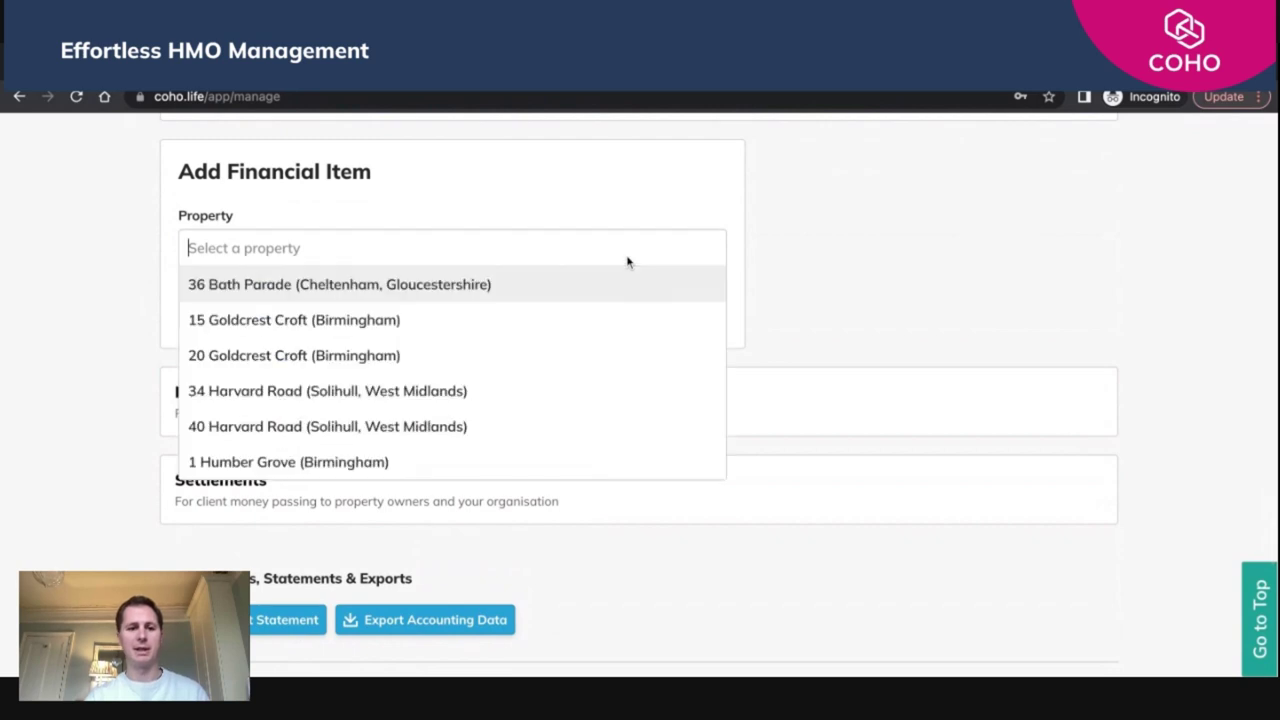
pyautogui.click(470, 428)
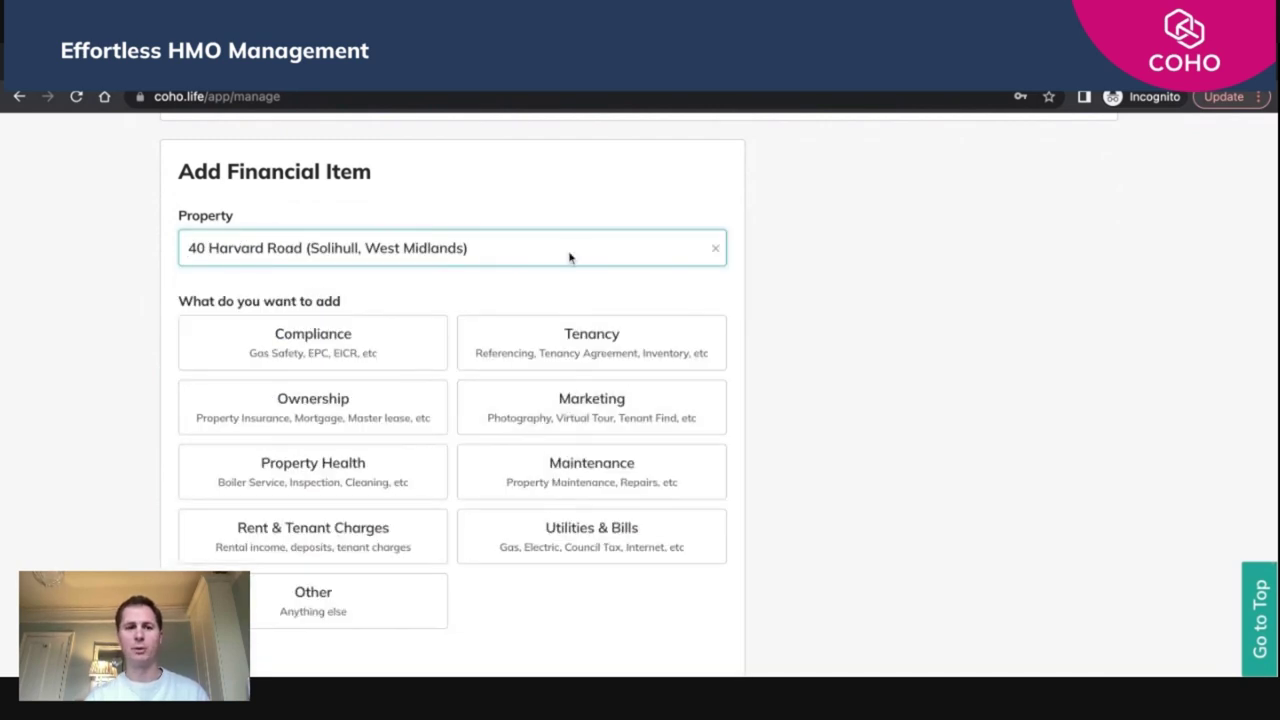
pyautogui.scroll(-1, 792, 342)
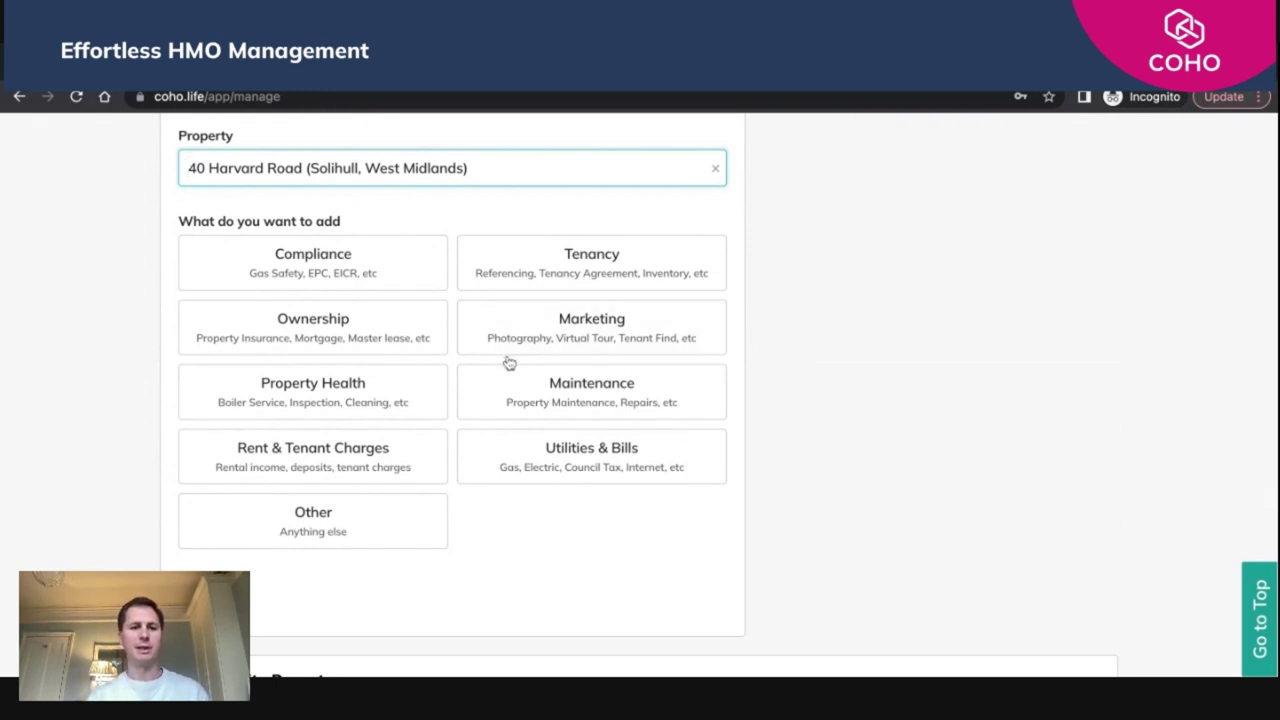
# Make the item a Marketing cost with the Photography category
pyautogui.click(531, 330)
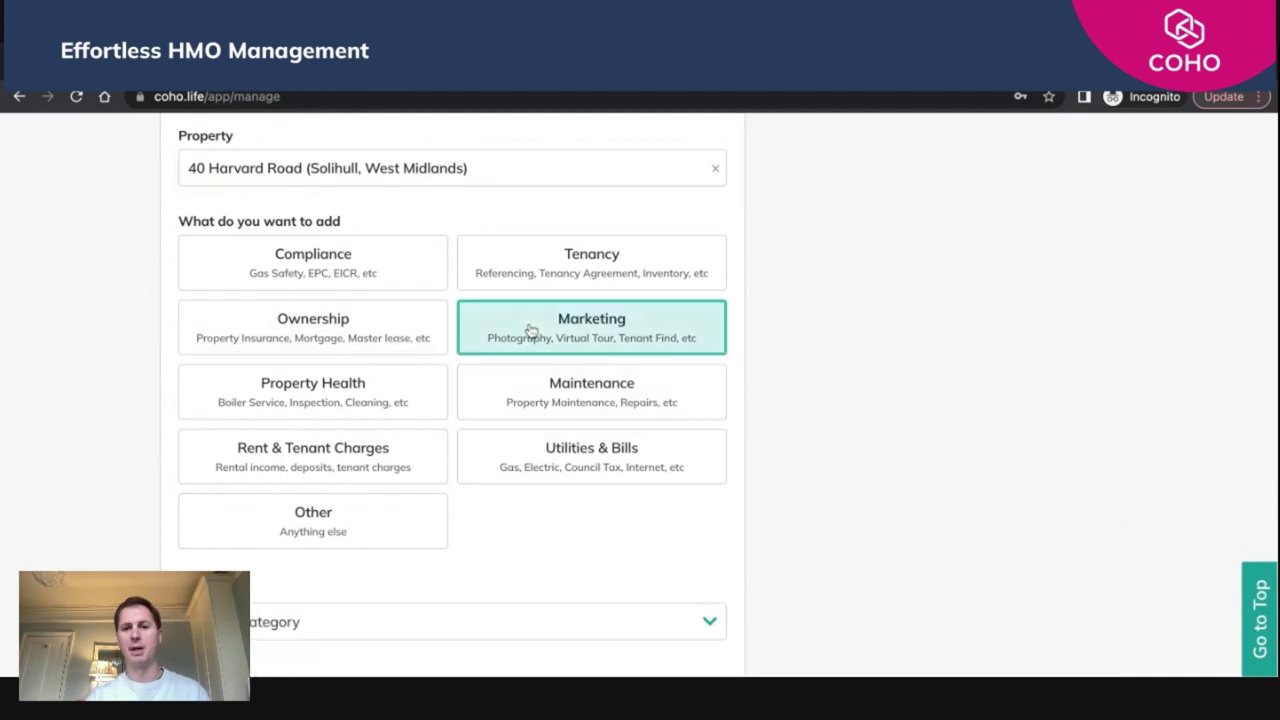
pyautogui.scroll(-4, 531, 330)
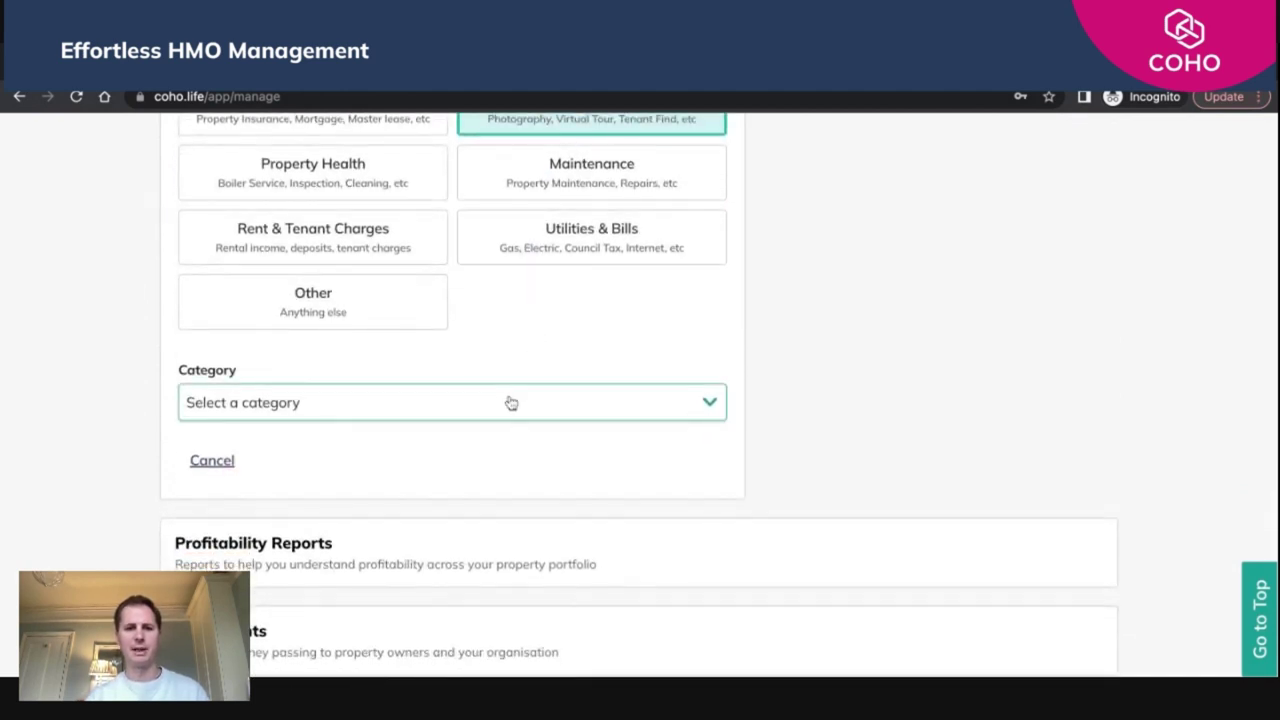
pyautogui.click(510, 402)
pyautogui.click(486, 428)
pyautogui.scroll(-2, 486, 430)
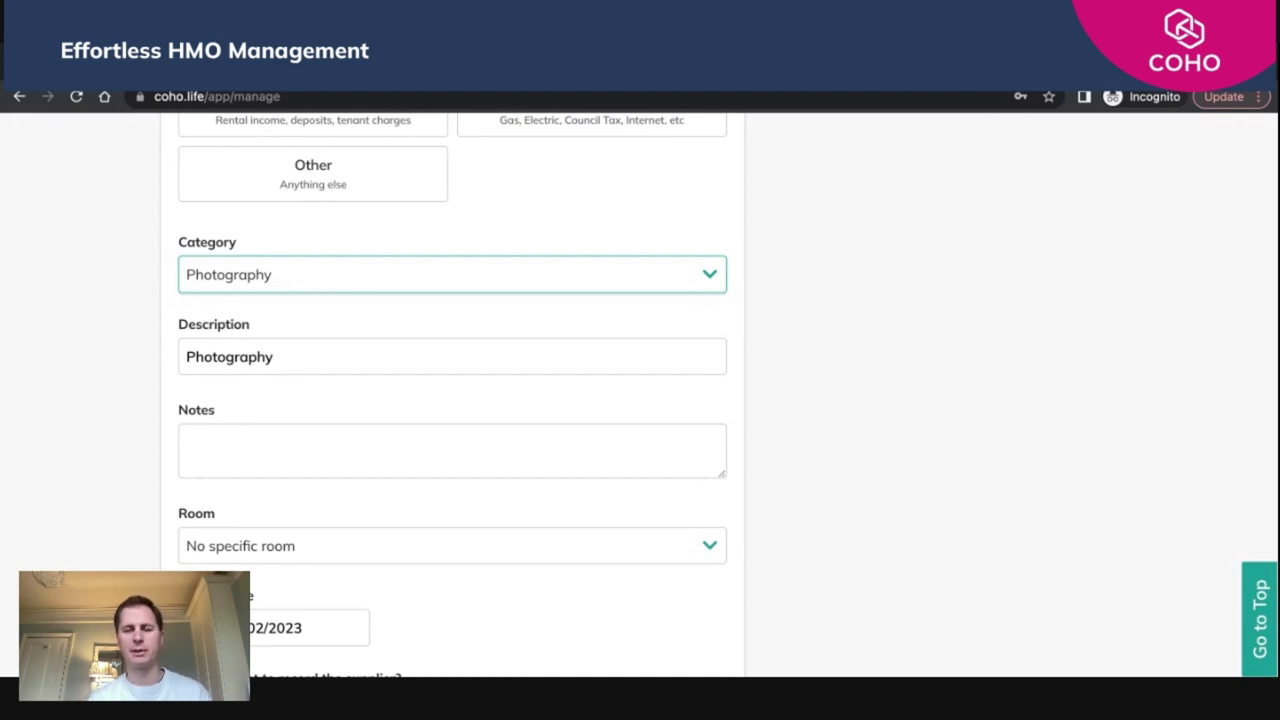
pyautogui.scroll(-1, 443, 447)
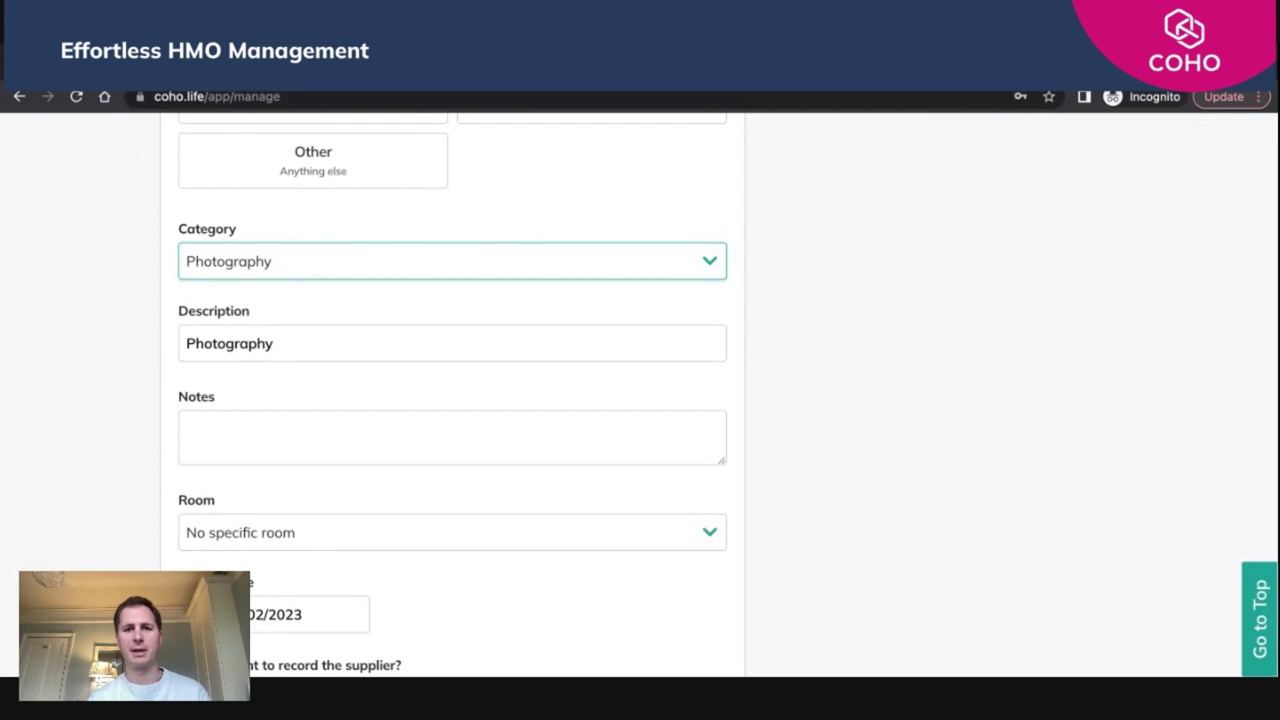
pyautogui.scroll(-3, 549, 458)
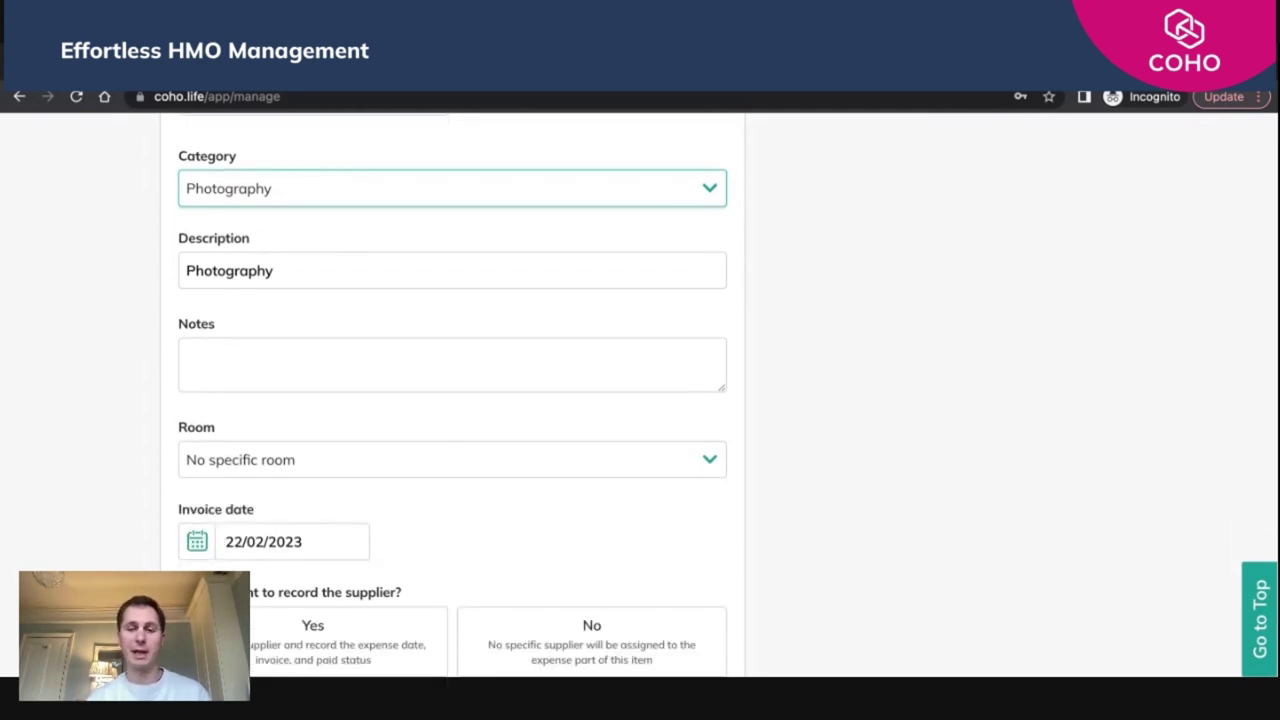
# Set the invoice date to 02/02/2023, keeping Room as 'No specific room'
pyautogui.scroll(-4, 450, 400)
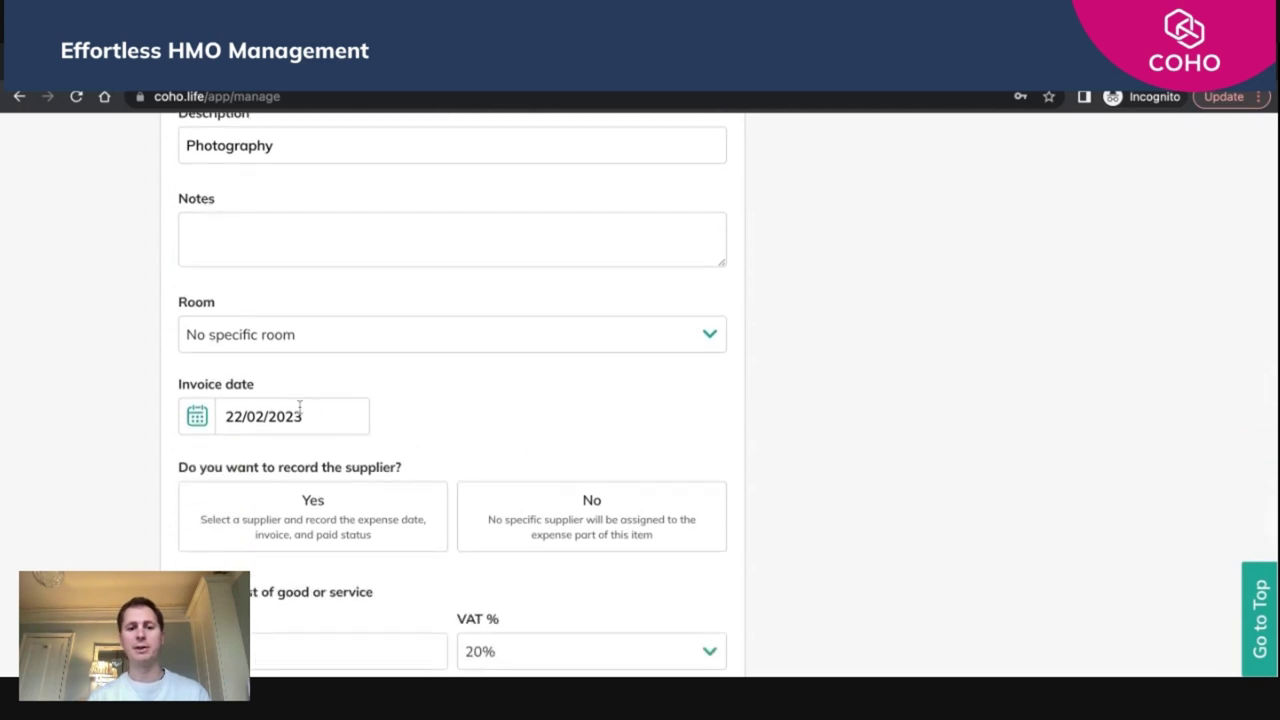
pyautogui.click(202, 420)
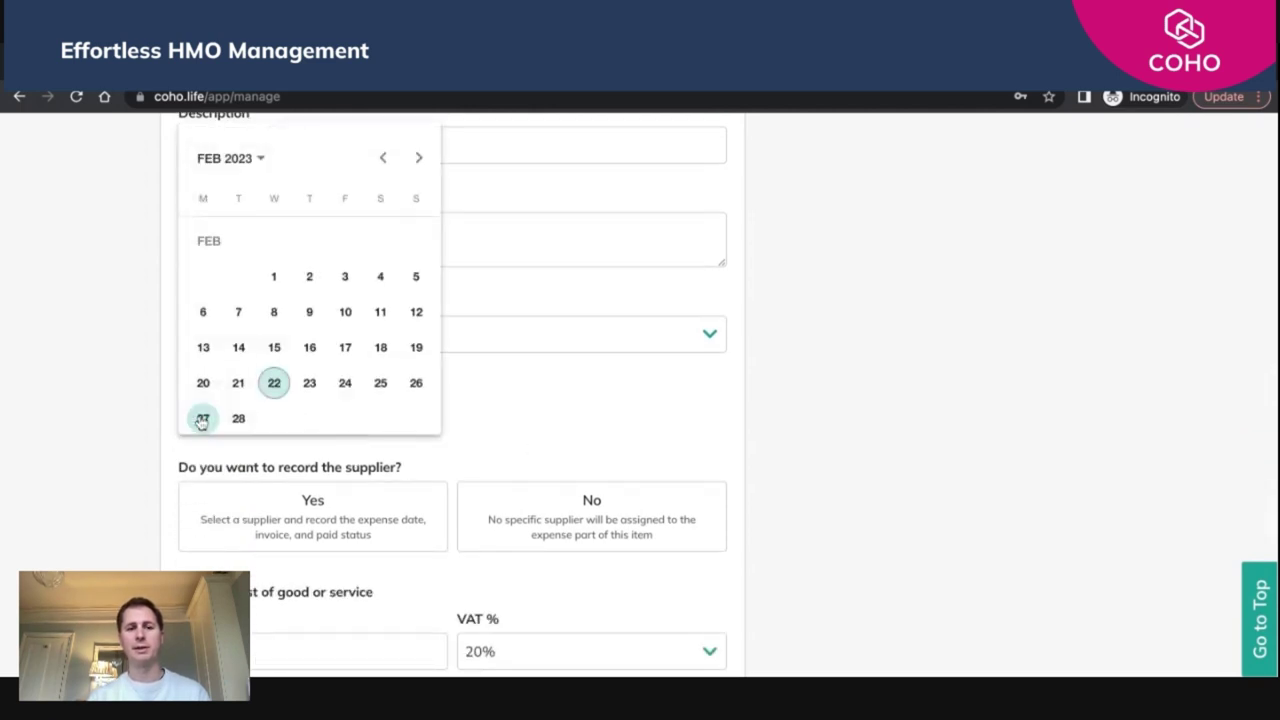
pyautogui.click(309, 276)
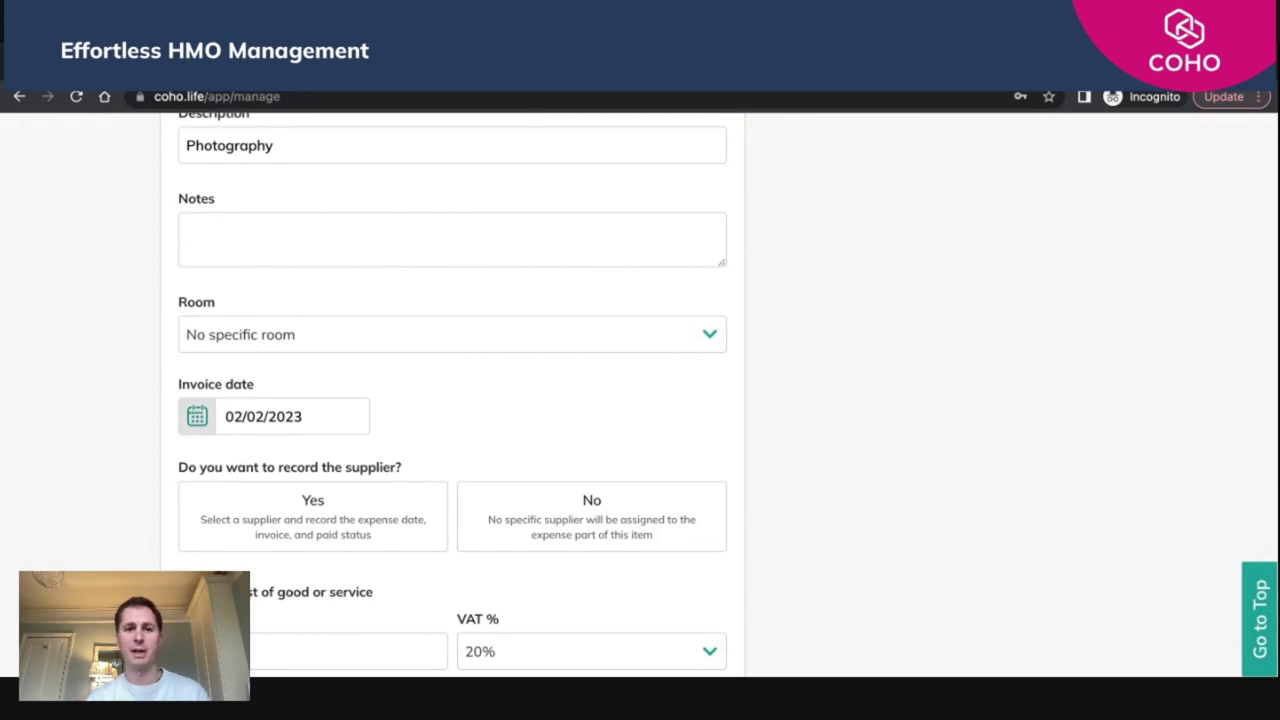
pyautogui.scroll(-2, 450, 400)
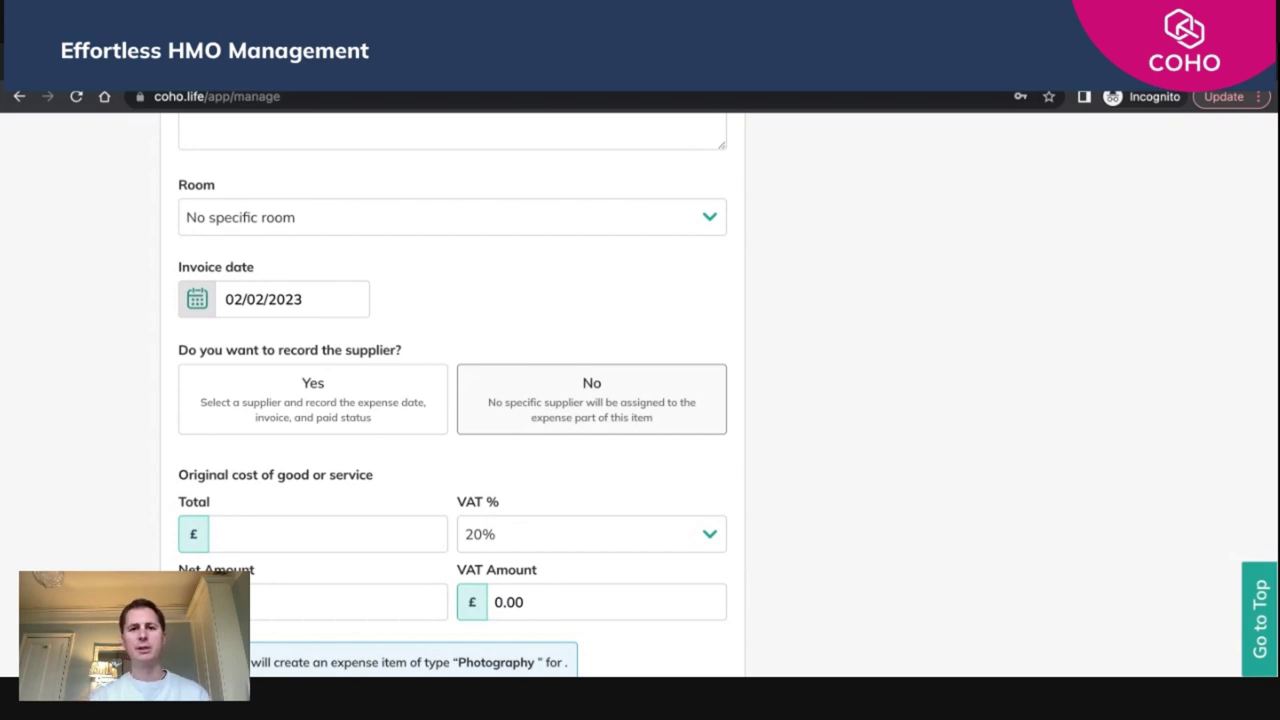
# Switch on supplier recording and select Snappy as the supplier
pyautogui.click(320, 396)
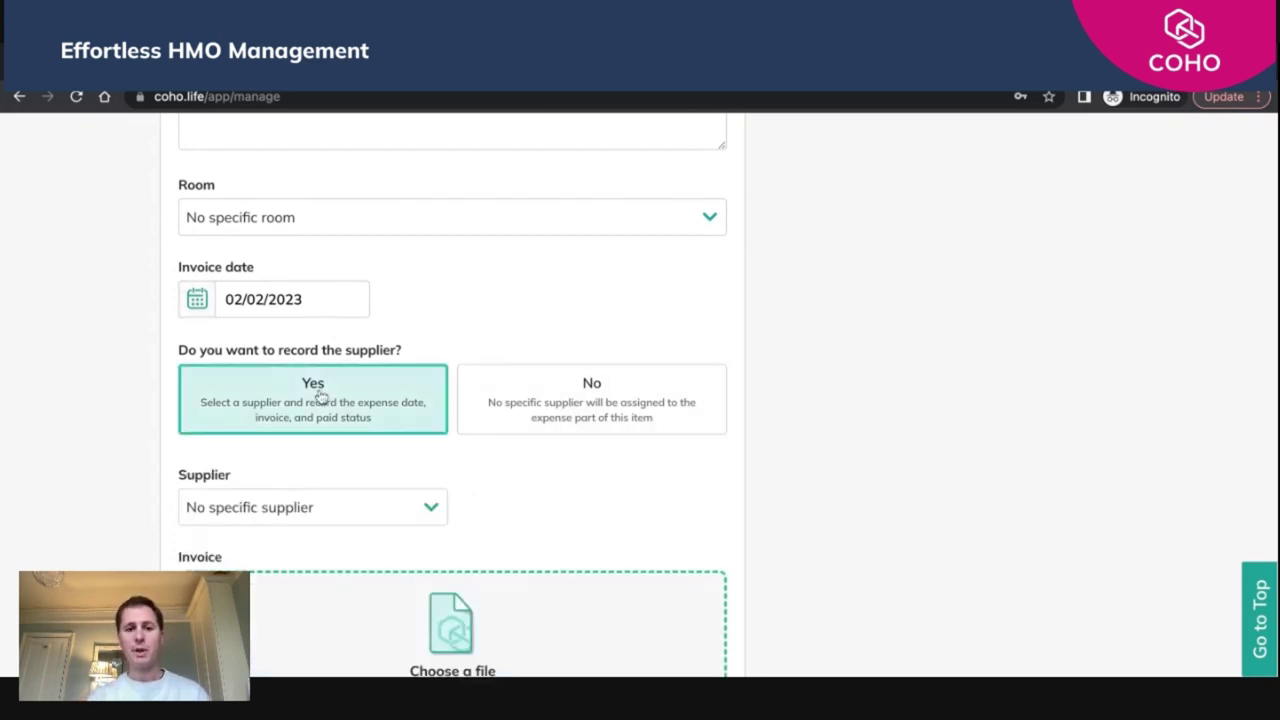
pyautogui.scroll(-1, 605, 341)
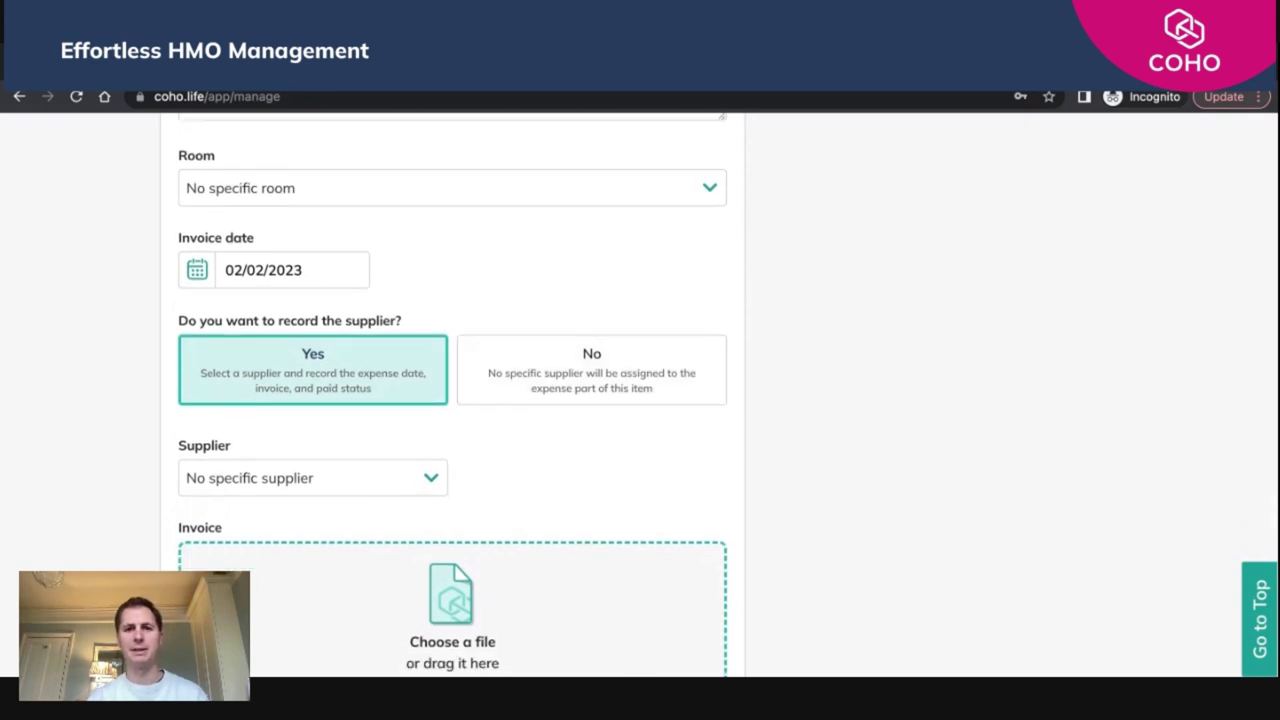
pyautogui.scroll(-4, 457, 289)
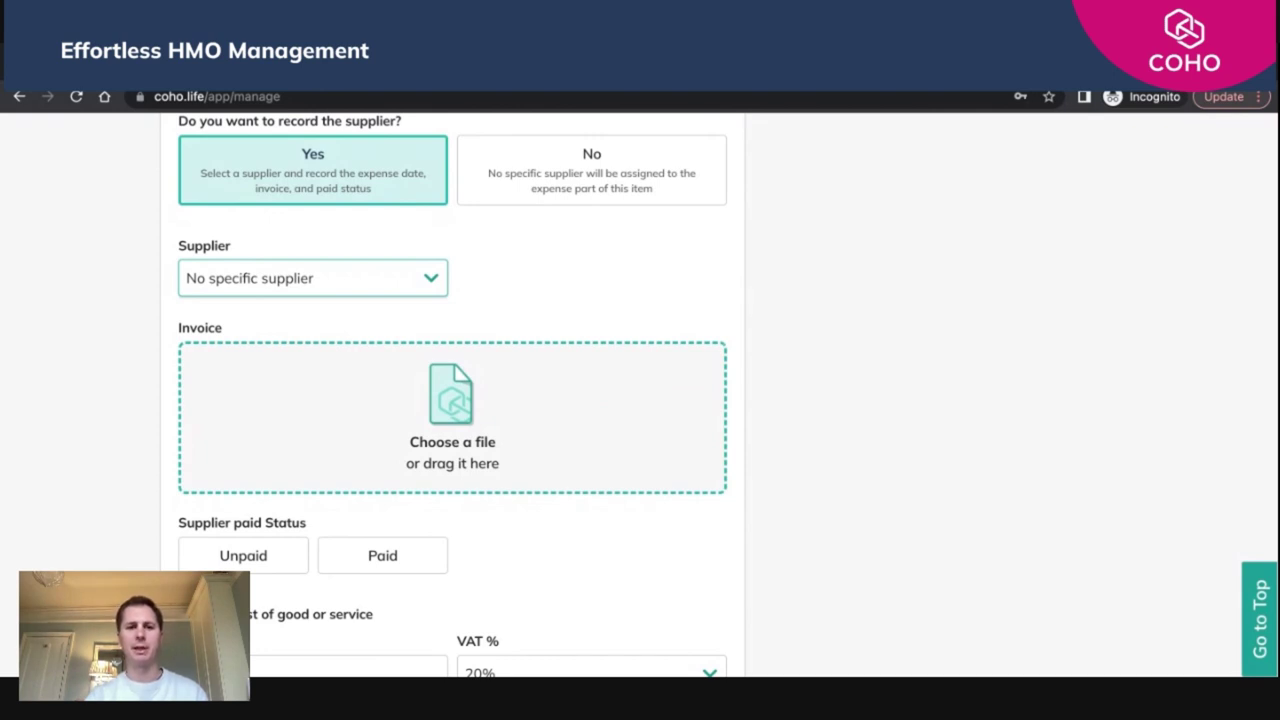
pyautogui.click(554, 294)
pyautogui.scroll(-1, 600, 300)
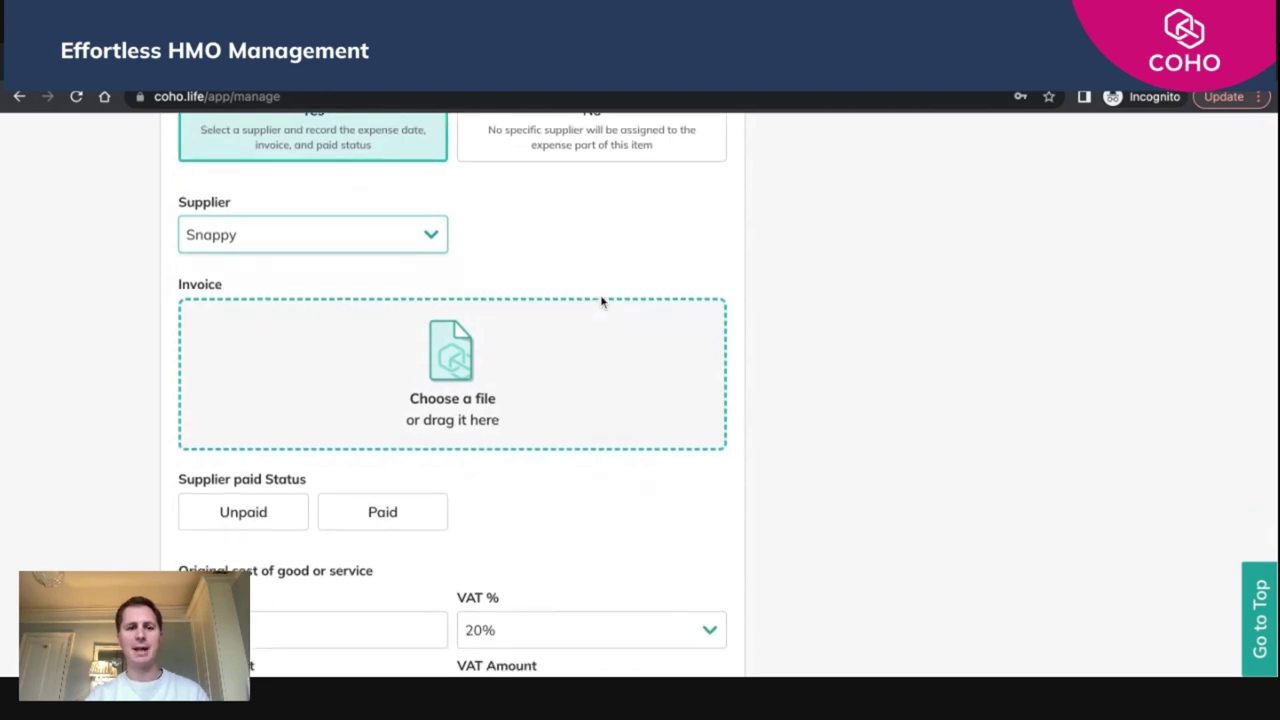
pyautogui.scroll(-1, 573, 335)
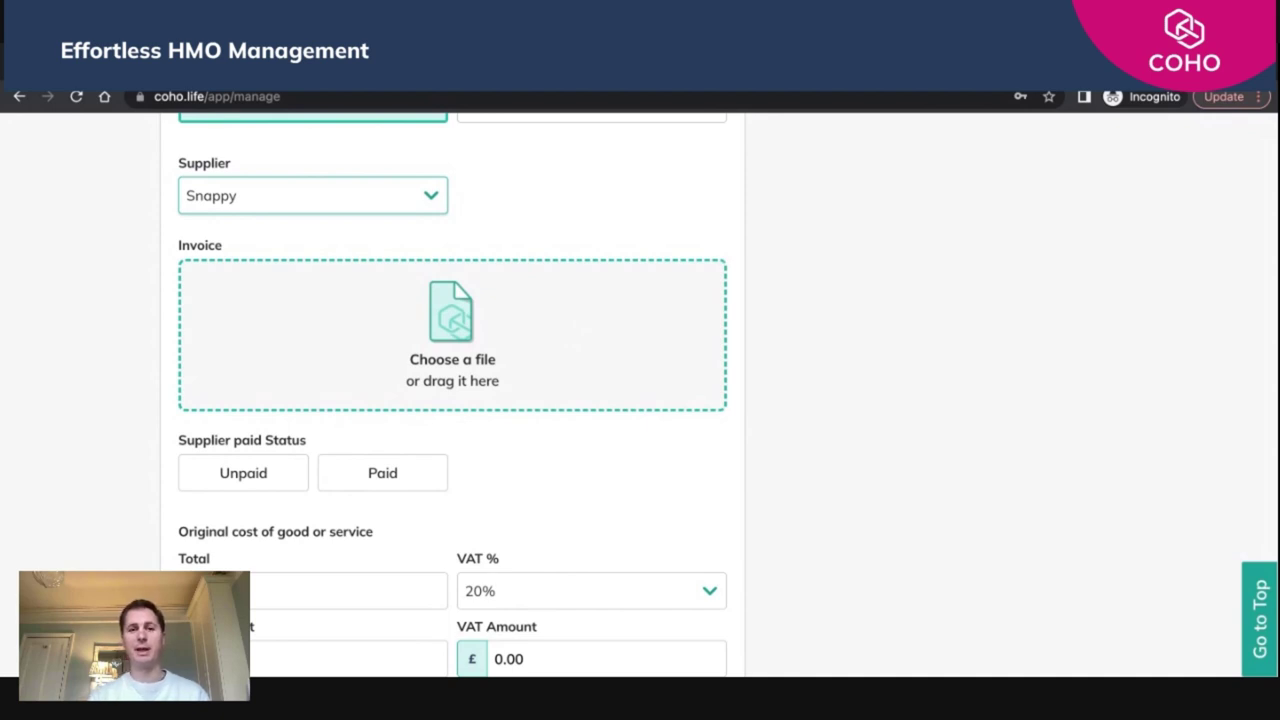
pyautogui.scroll(-2, 388, 346)
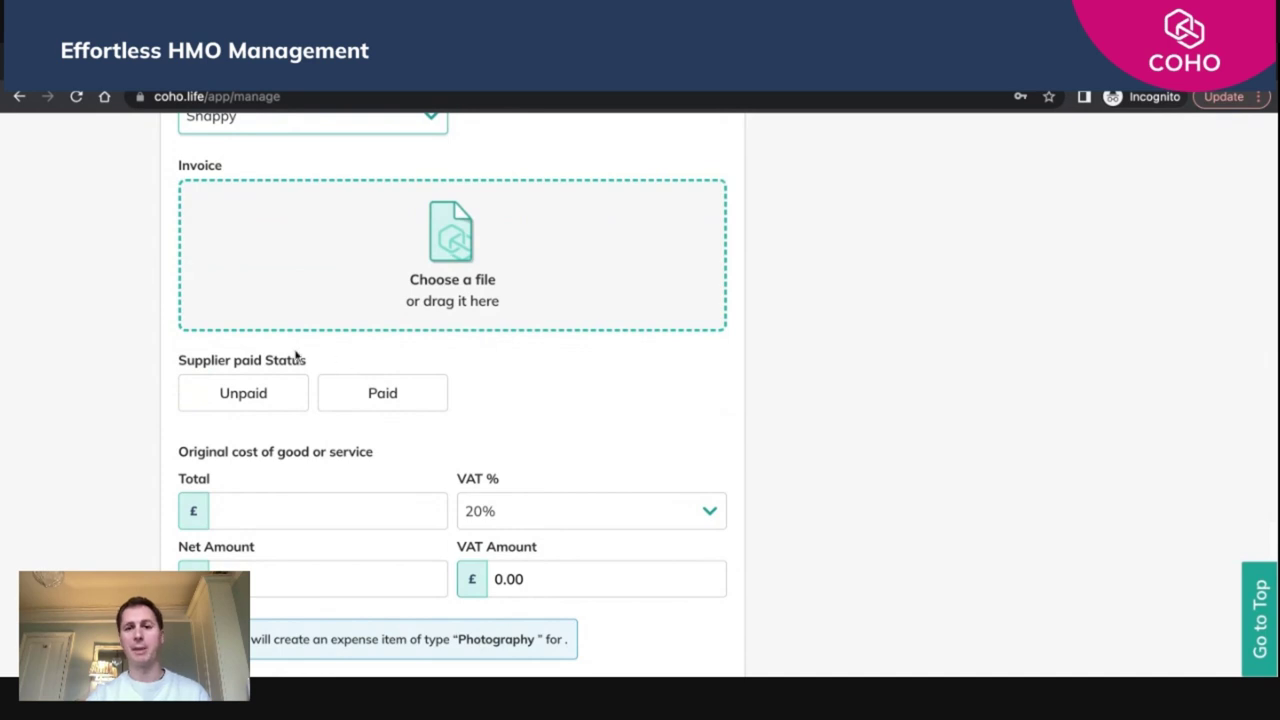
# Mark the expense Paid and enter a total of 120
pyautogui.click(397, 396)
pyautogui.scroll(-2, 382, 391)
pyautogui.click(328, 403)
pyautogui.write('120')
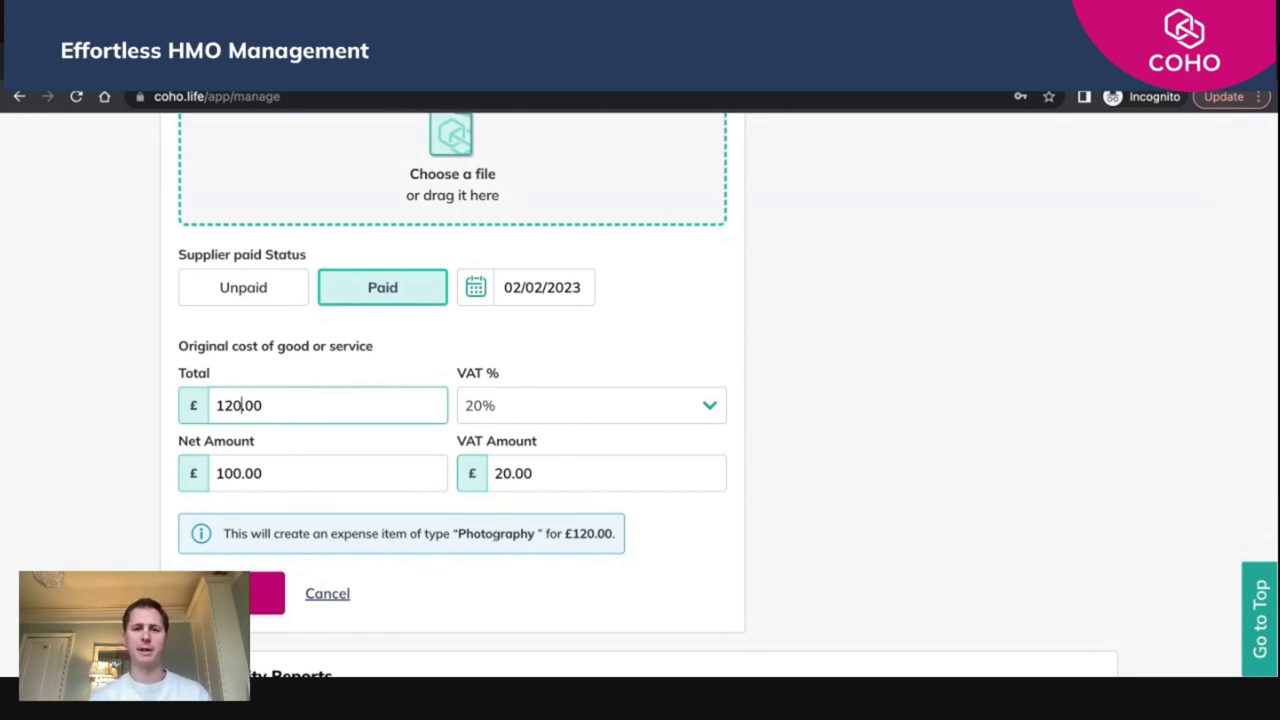
# Save the Photography expense and expand its -£100.00 row in Financial Items
pyautogui.click(329, 594)
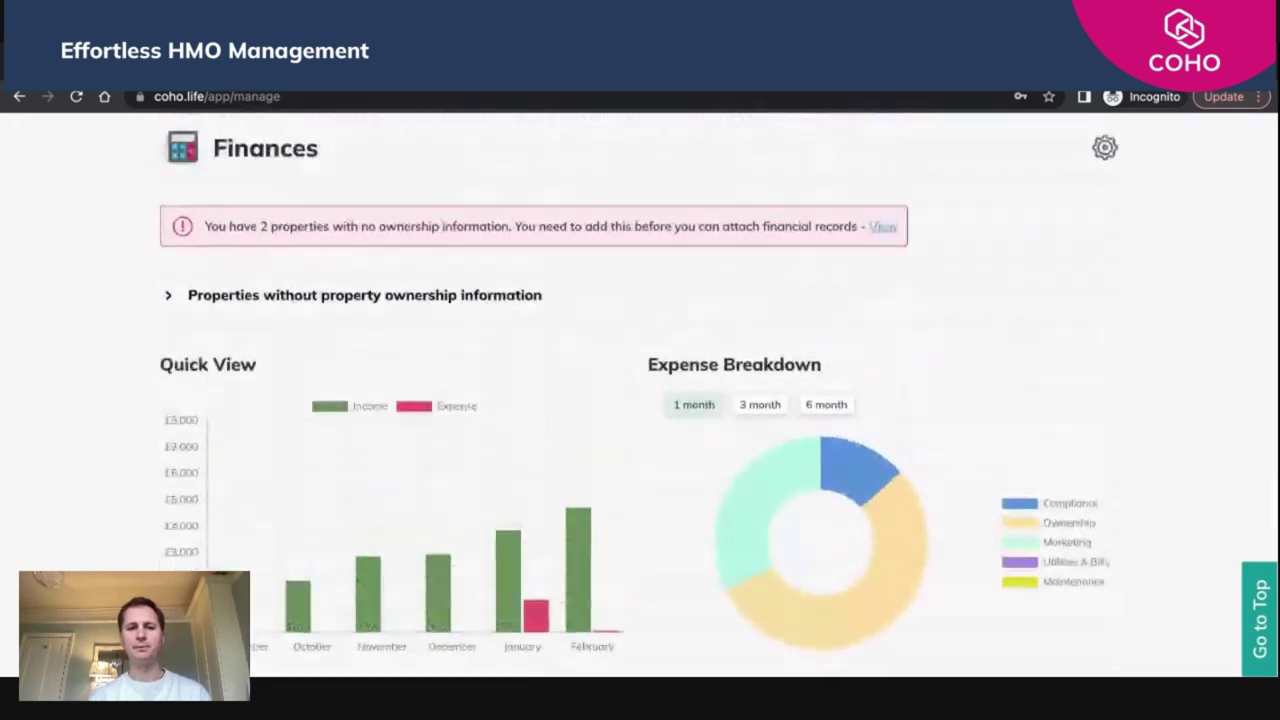
pyautogui.scroll(-5, 533, 525)
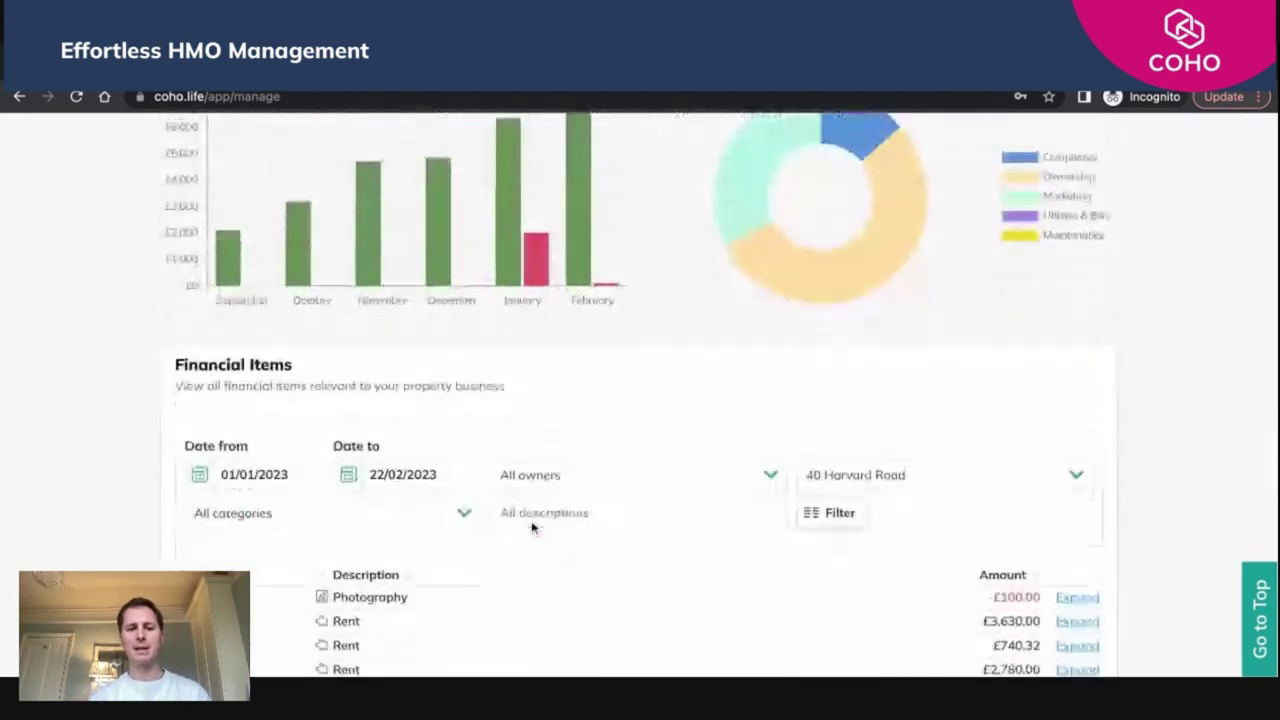
pyautogui.scroll(-1, 533, 528)
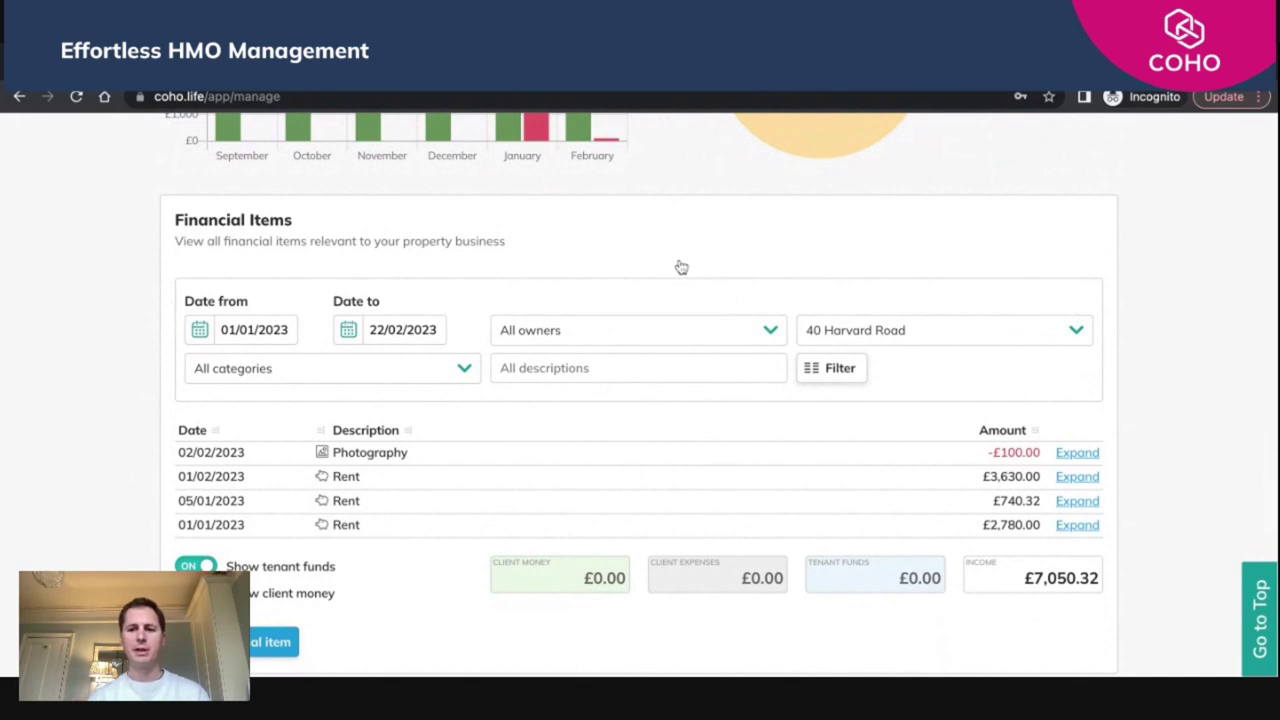
pyautogui.click(1075, 453)
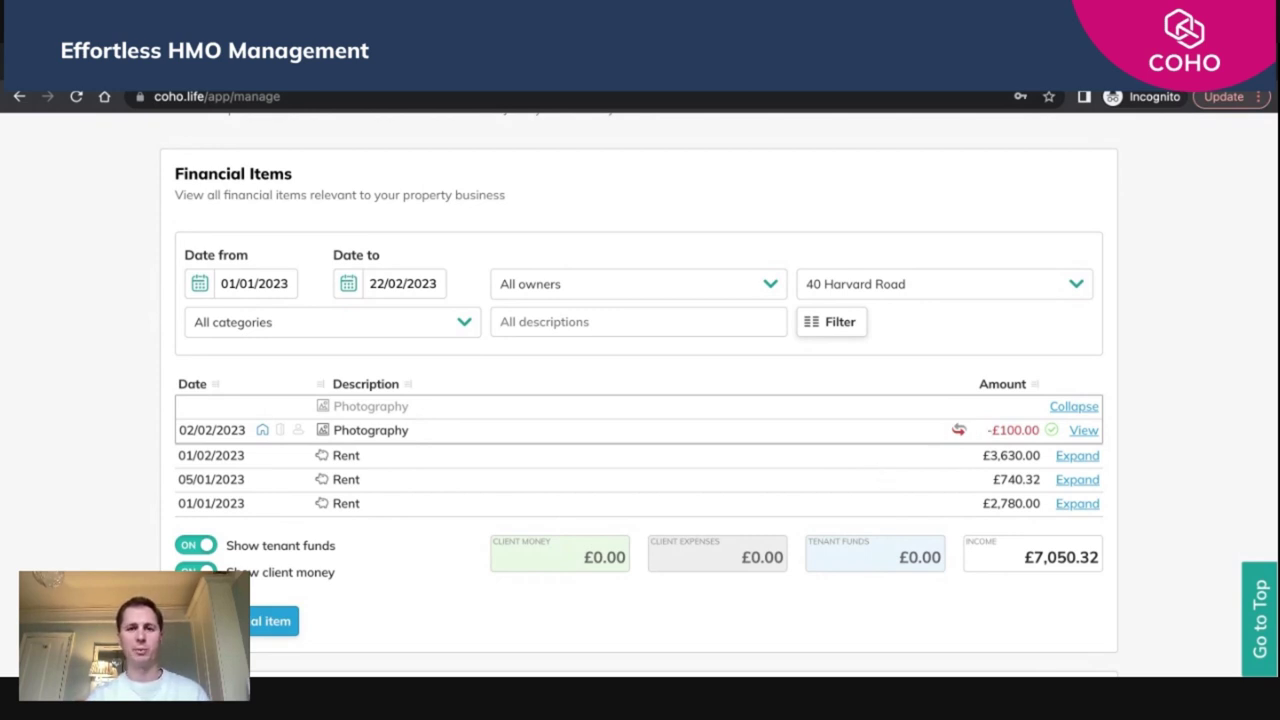
# Go to Profitability Reports and start a new profitability report
pyautogui.scroll(-2, 640, 398)
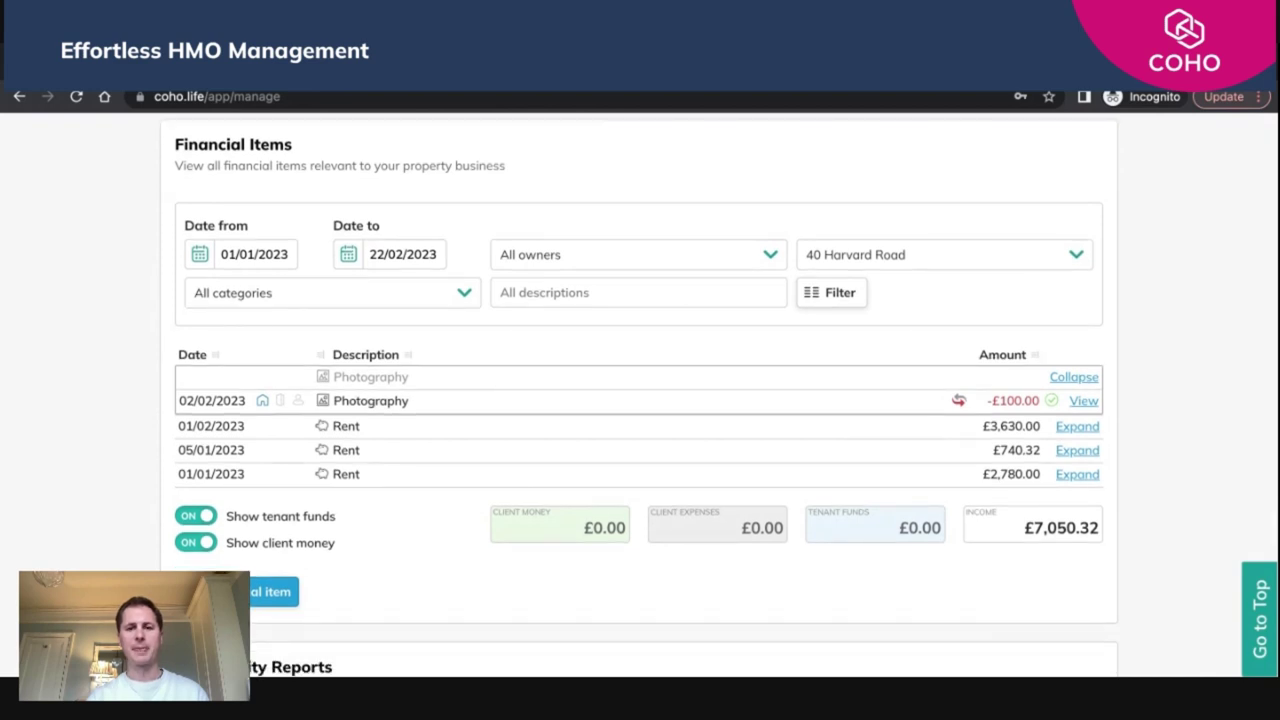
pyautogui.scroll(-3, 839, 396)
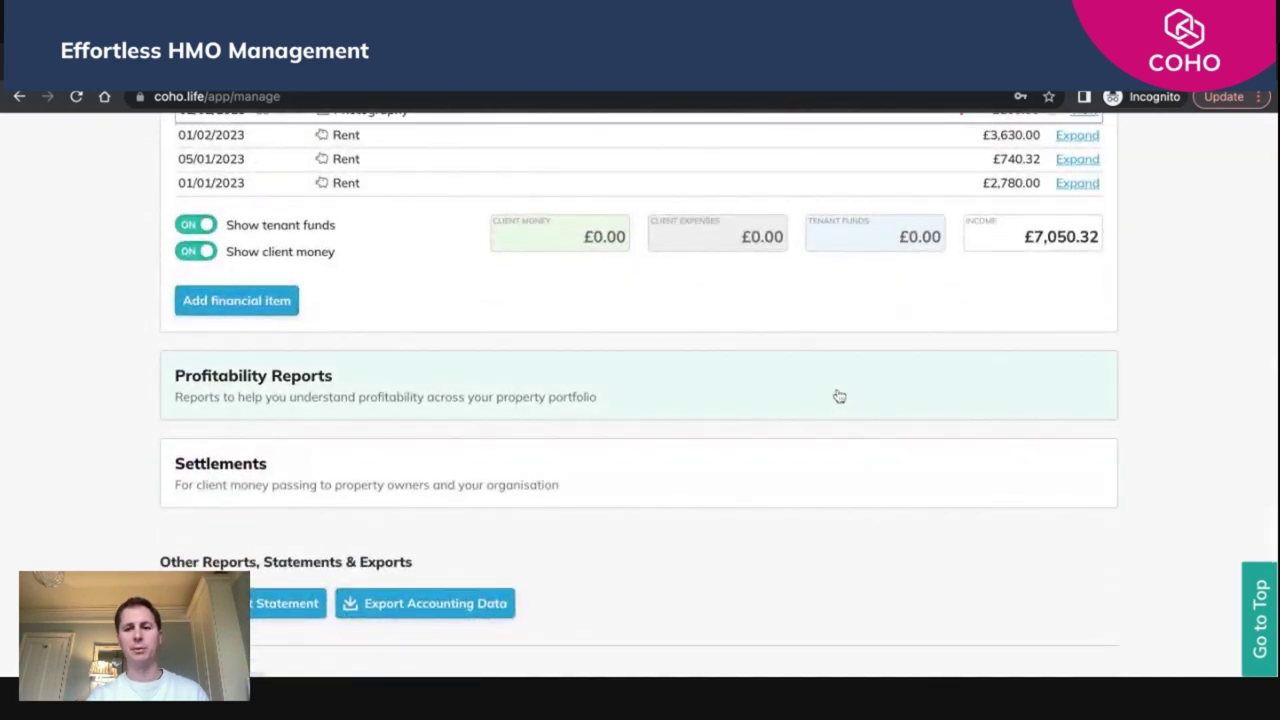
pyautogui.click(839, 396)
pyautogui.scroll(-1, 839, 396)
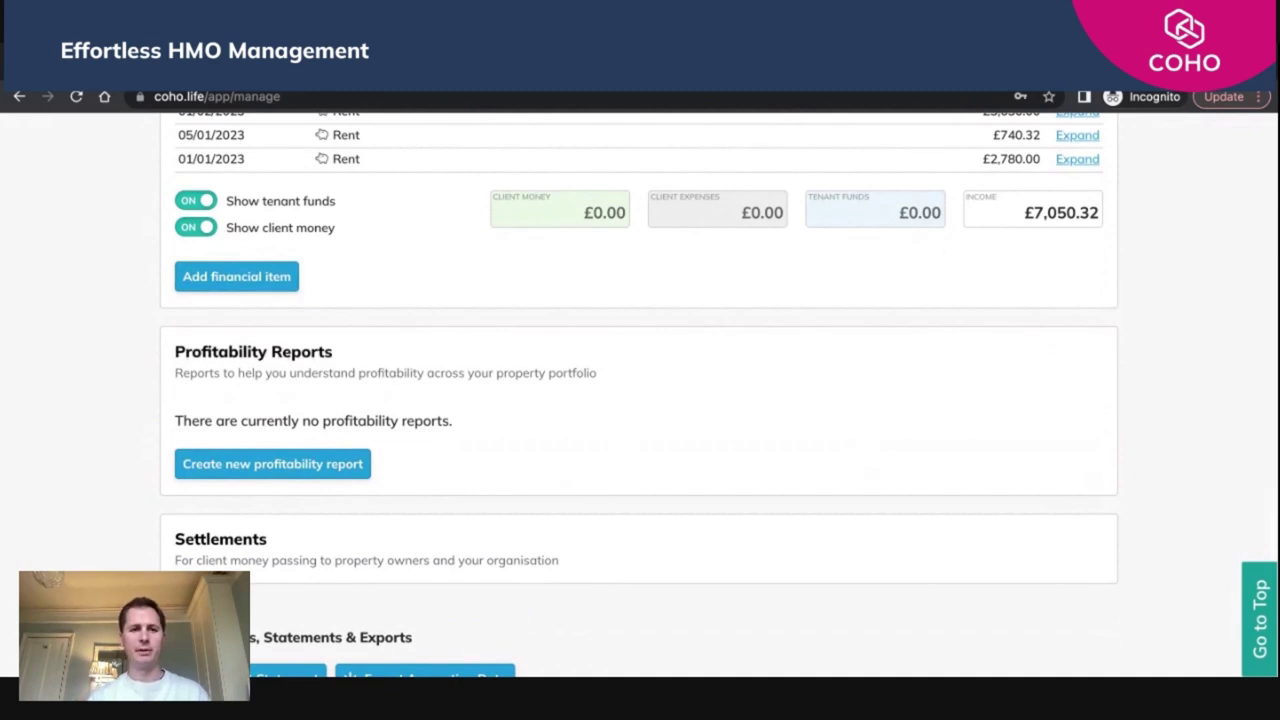
pyautogui.scroll(4, 623, 444)
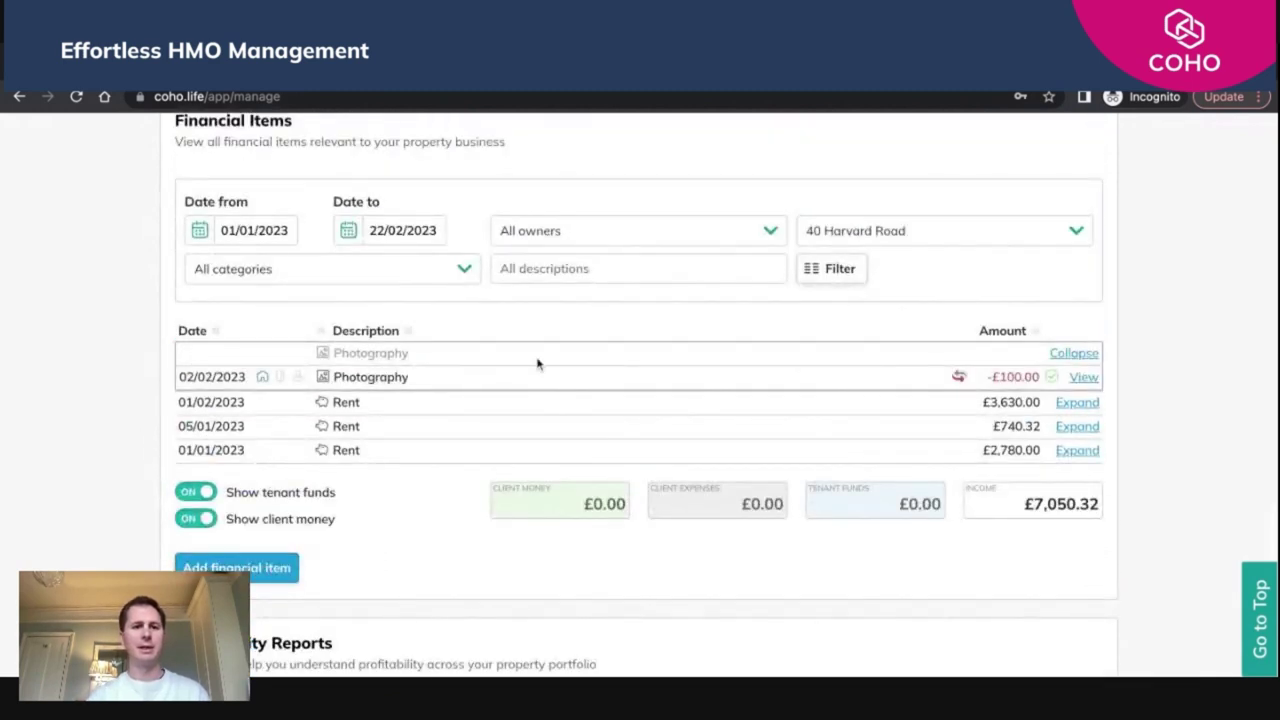
pyautogui.scroll(-3, 537, 409)
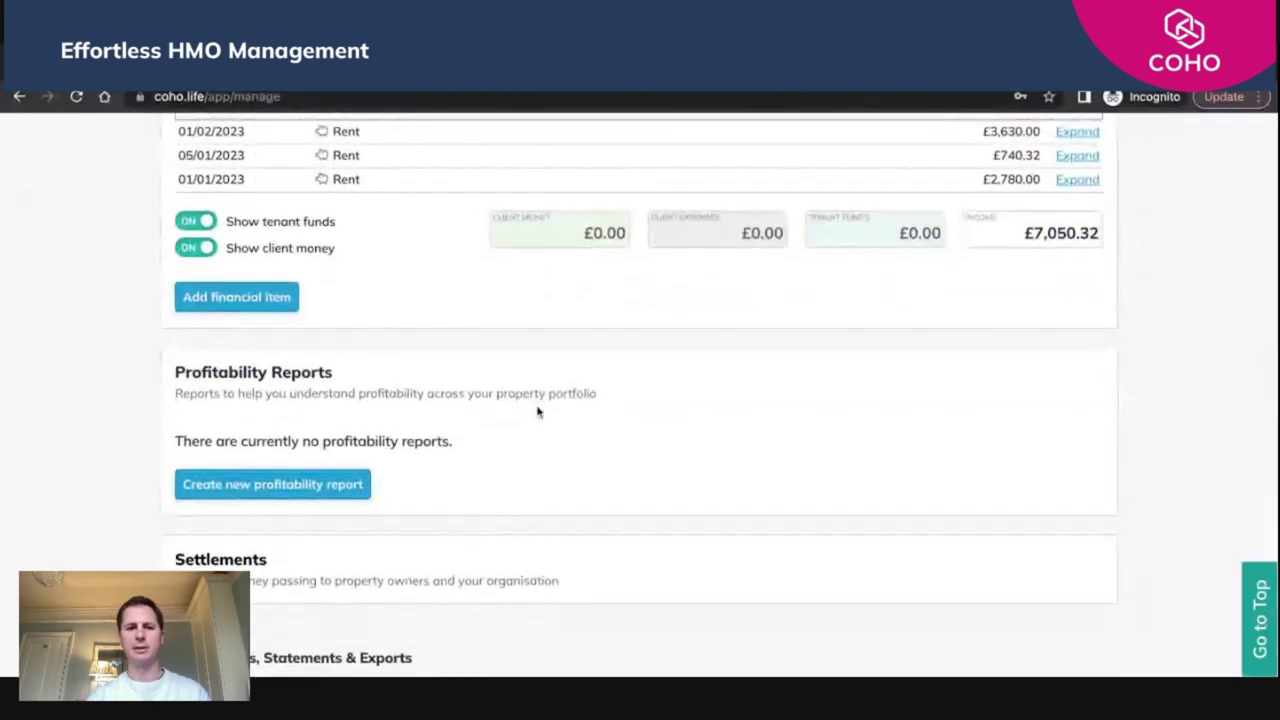
pyautogui.click(339, 486)
# Set the report period from 1 January 2023 to 22 February 2023
pyautogui.scroll(-2, 300, 470)
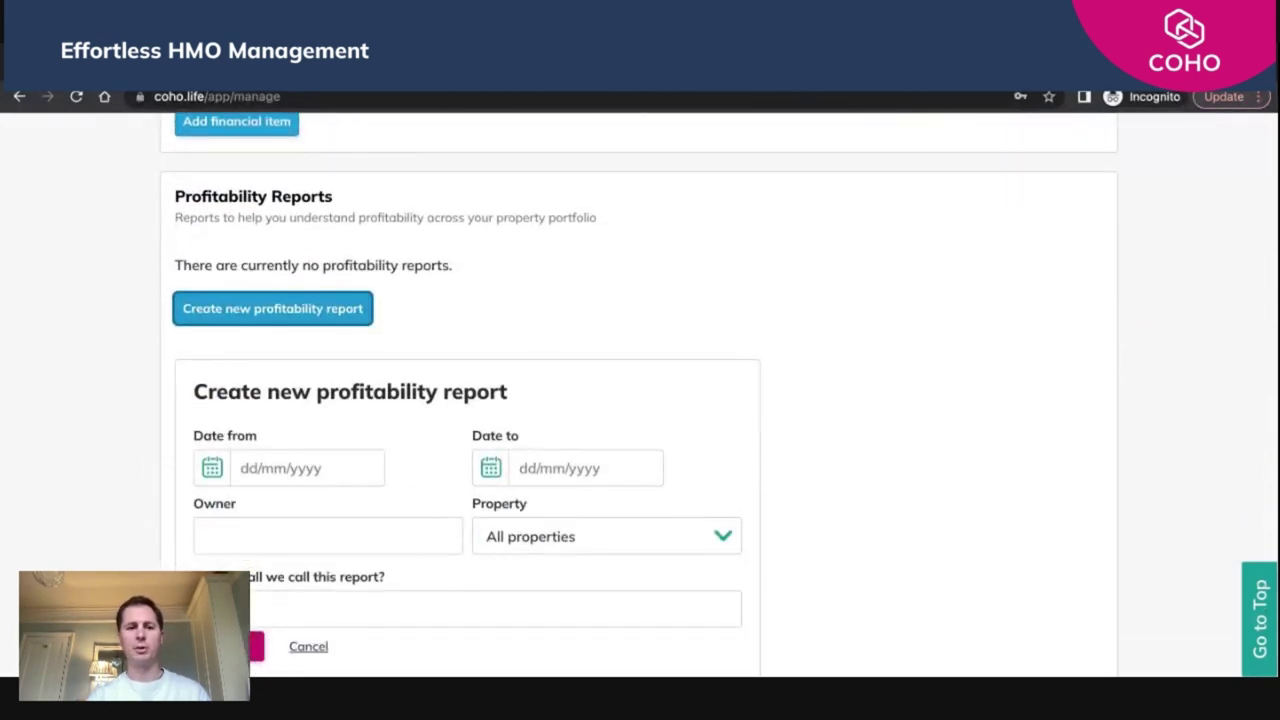
pyautogui.click(214, 474)
pyautogui.click(398, 173)
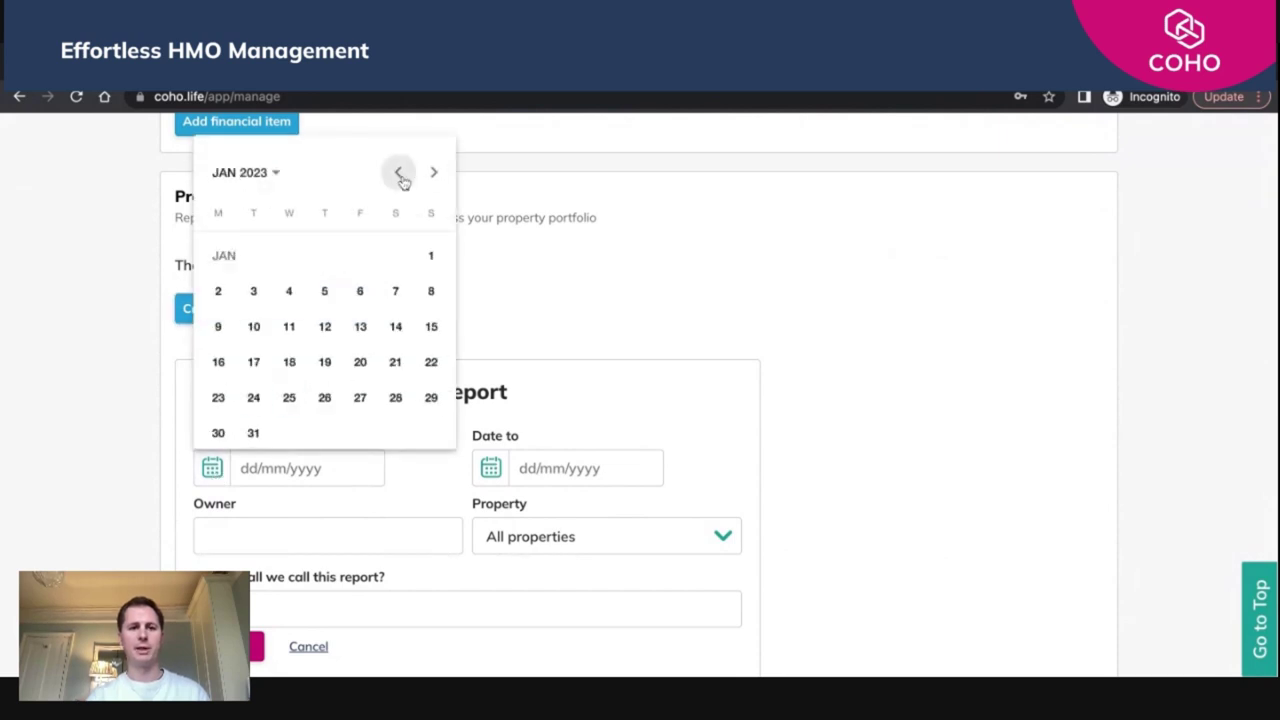
pyautogui.click(431, 258)
pyautogui.click(490, 468)
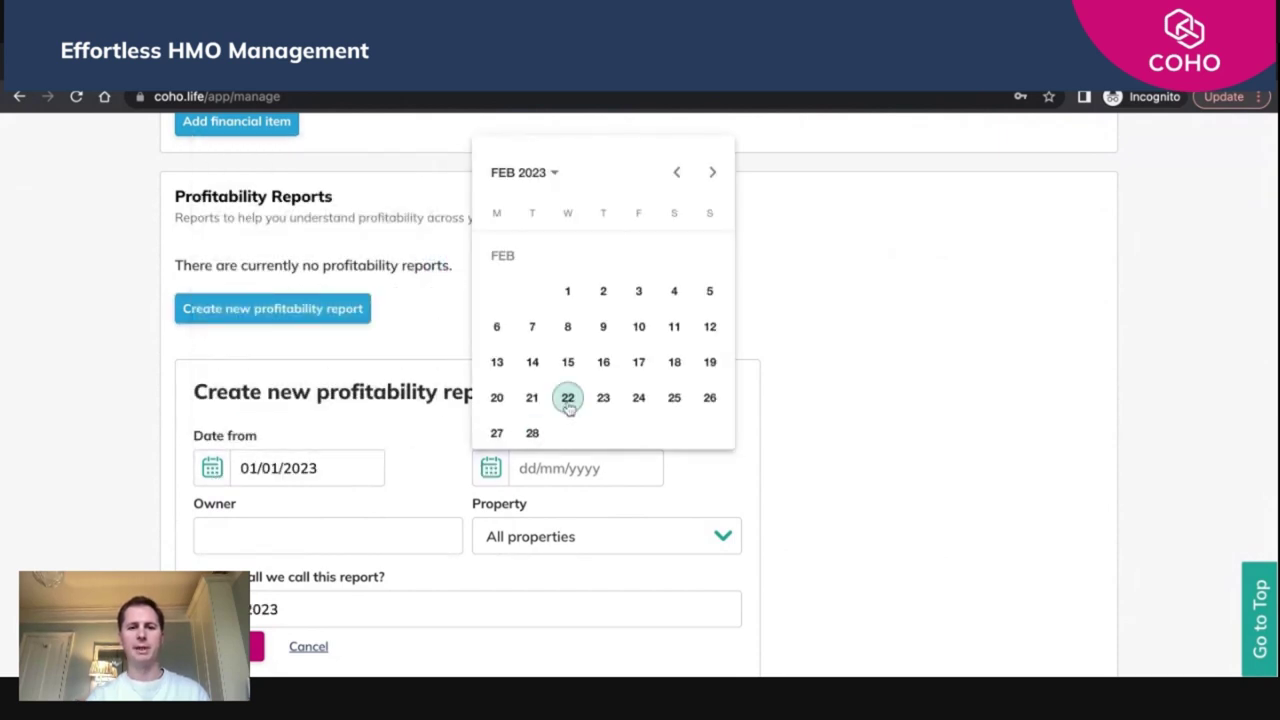
pyautogui.click(566, 397)
pyautogui.scroll(-1, 566, 408)
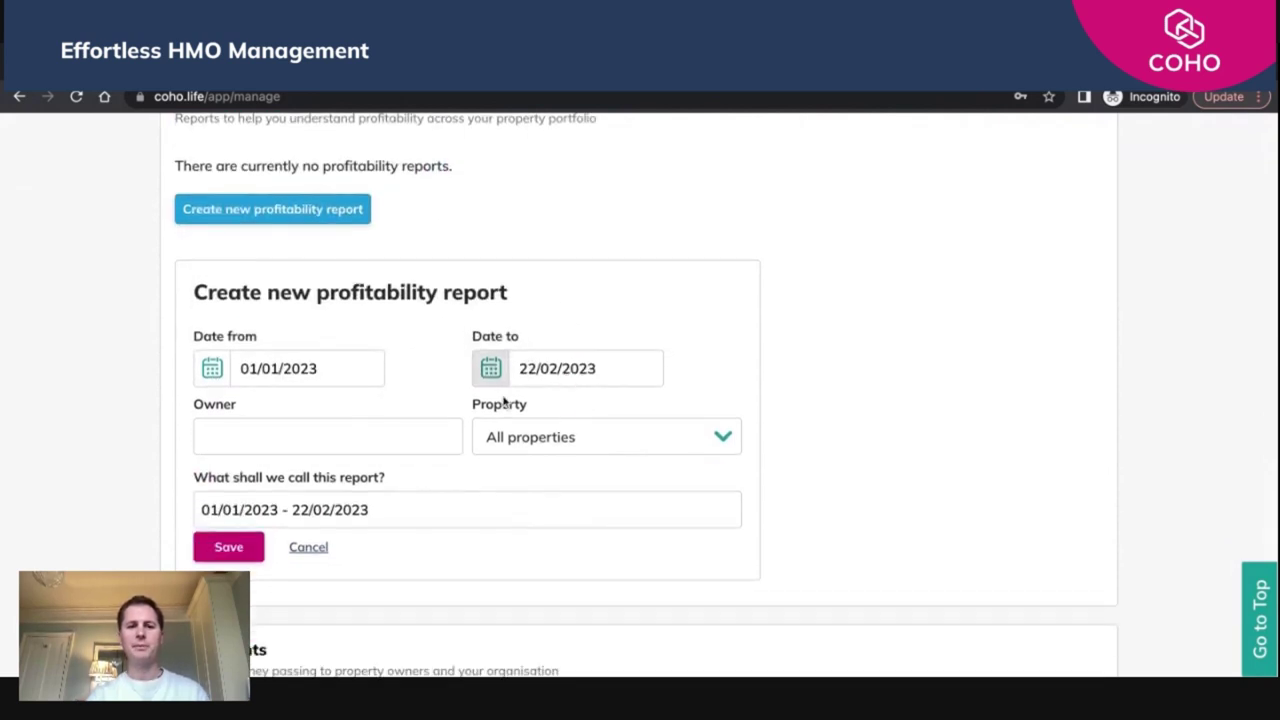
pyautogui.click(588, 440)
pyautogui.click(540, 606)
pyautogui.scroll(-1, 793, 393)
pyautogui.click(400, 528)
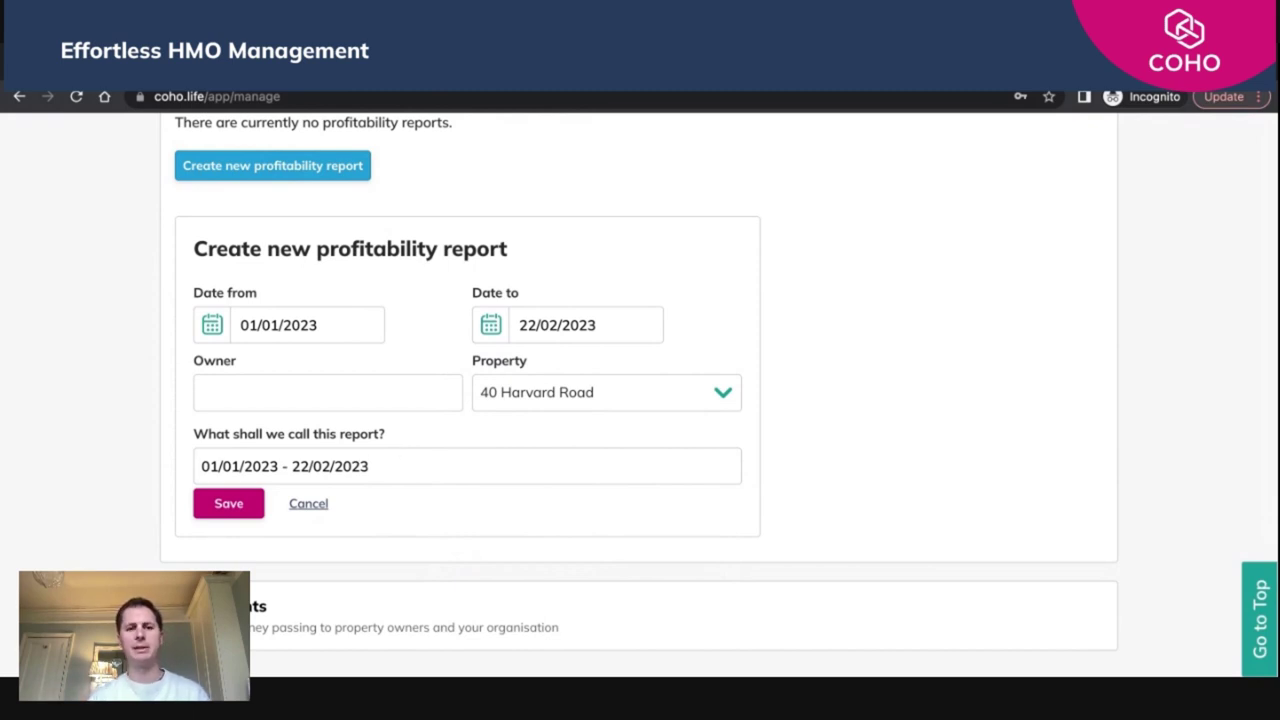
pyautogui.click(242, 504)
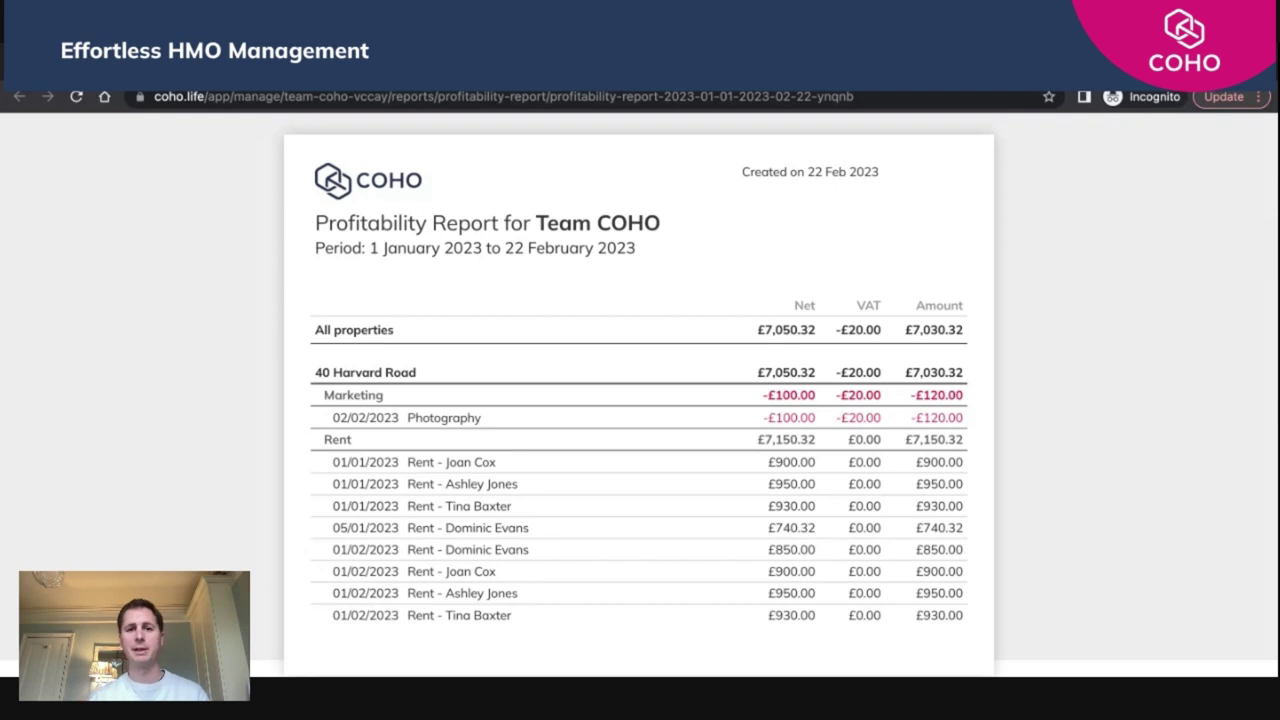
pyautogui.hotkey('ctrl', 'w')
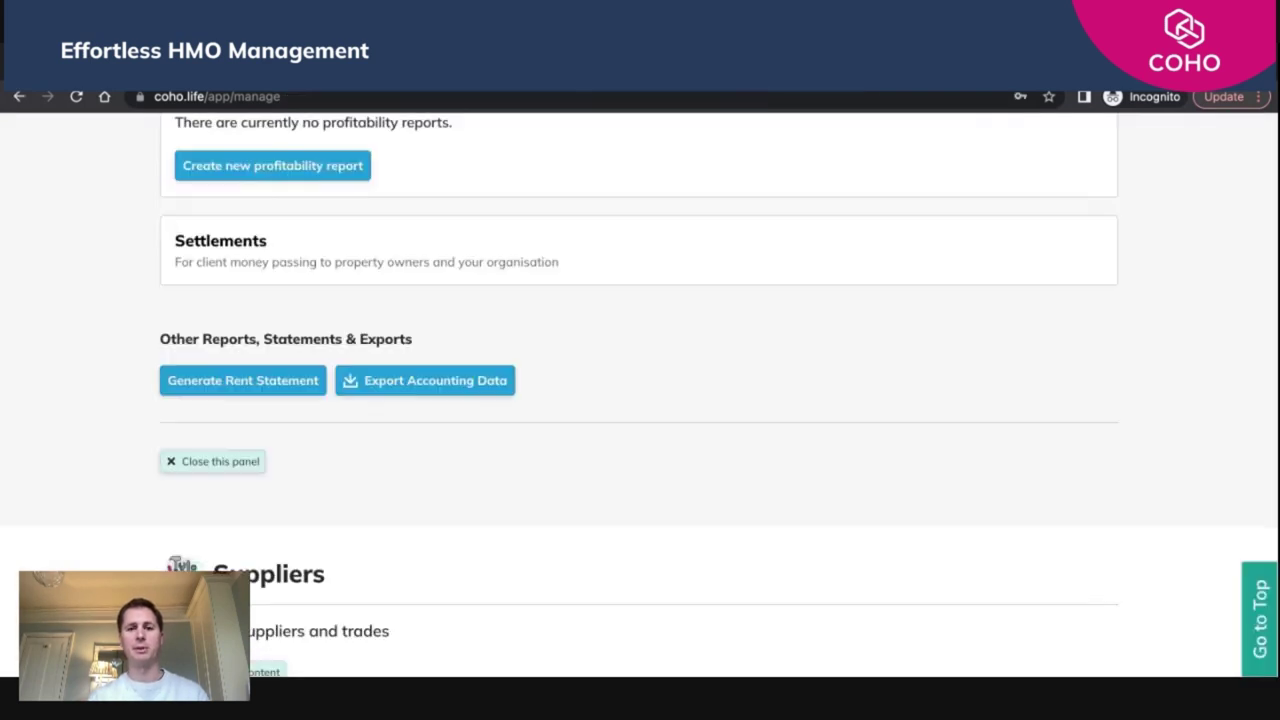